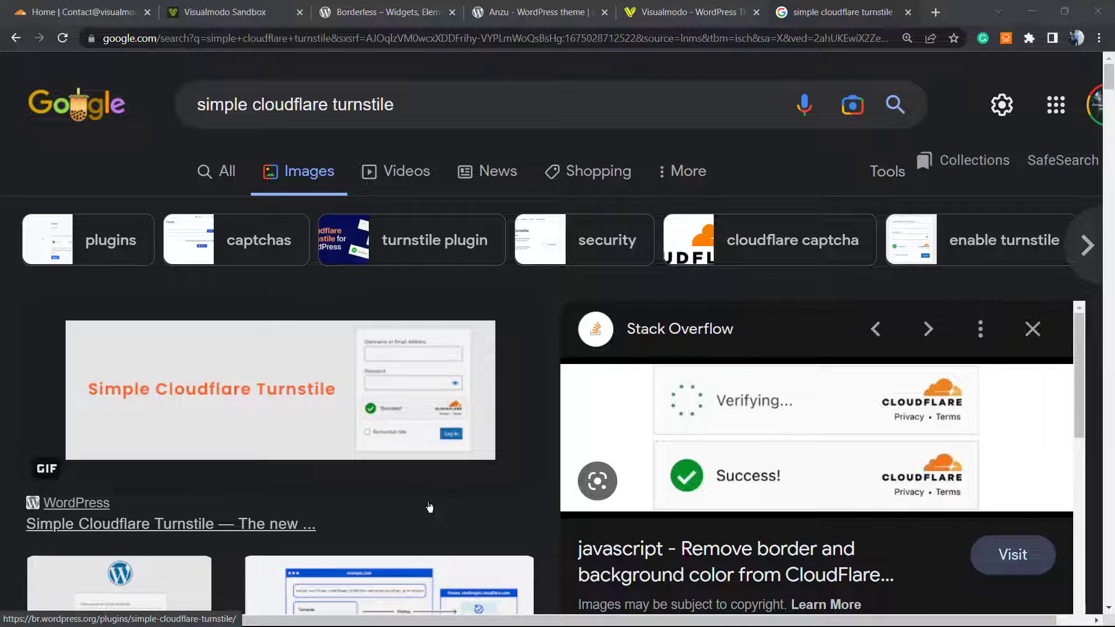
{"action": "left_click", "coordinate": [121, 10]}
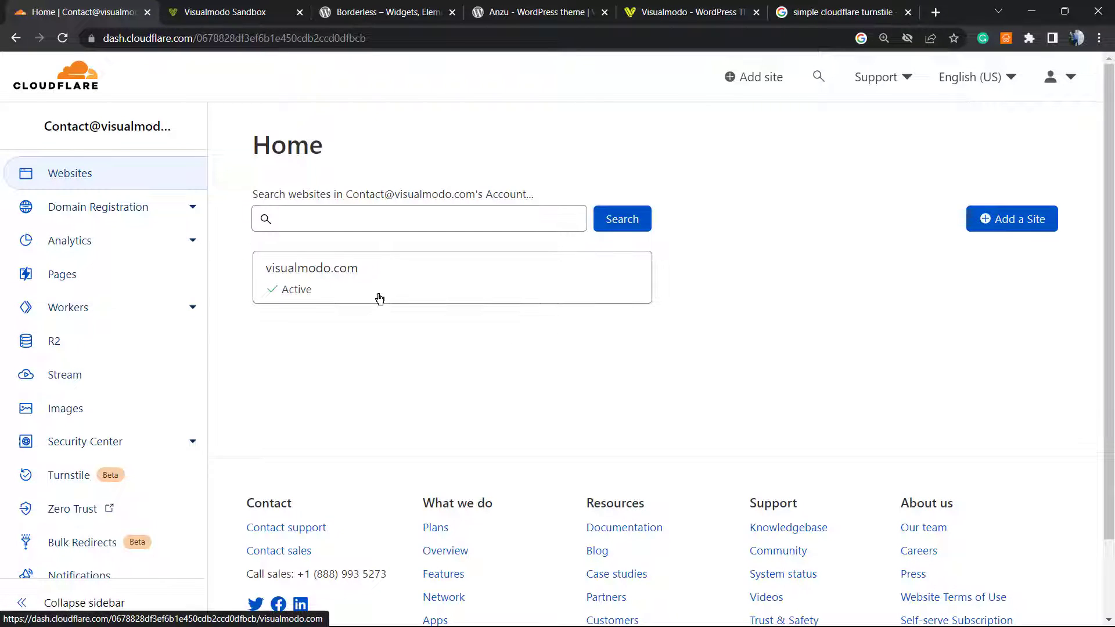
{"action": "left_click", "coordinate": [279, 10]}
{"action": "left_click", "coordinate": [357, 8]}
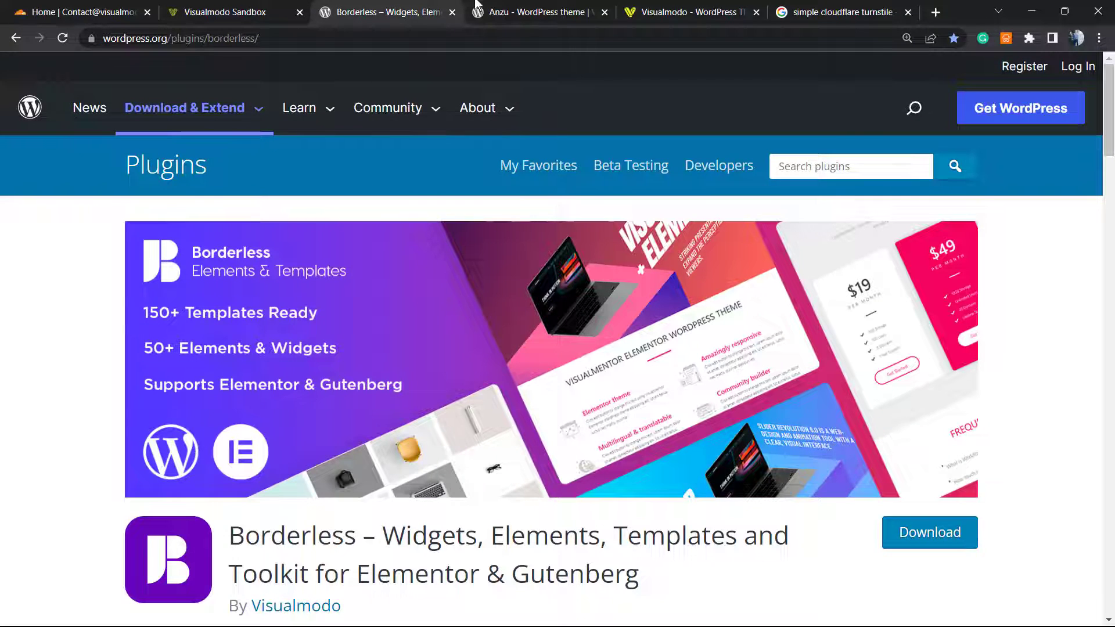
{"action": "left_click", "coordinate": [476, 6]}
{"action": "left_click", "coordinate": [676, 10]}
{"action": "left_click", "coordinate": [842, 7]}
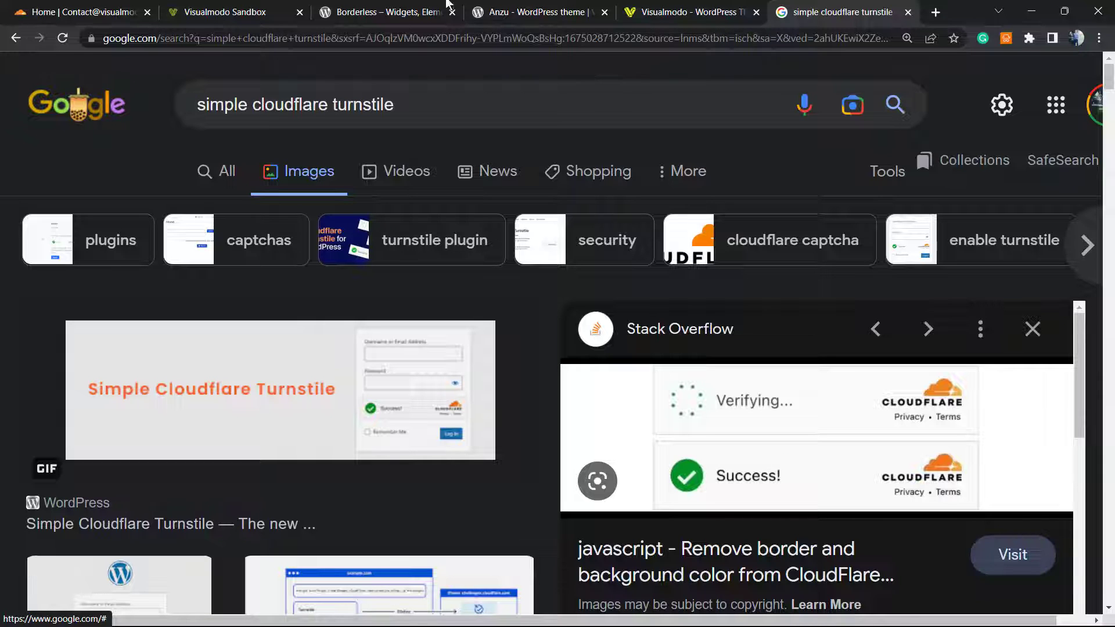
- Switch to the WordPress sandbox dashboard and search for the new plugin "Simple Cloudflare Turnstile"
{"action": "left_click", "coordinate": [252, 10]}
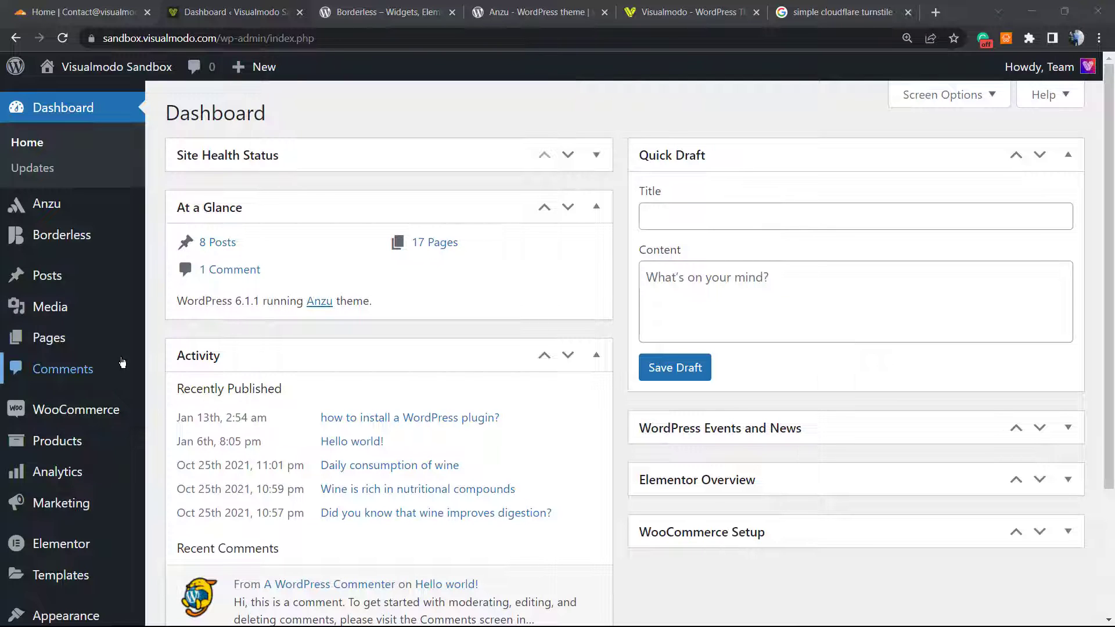
{"action": "scroll", "coordinate": [103, 316], "scroll_direction": "down", "scroll_amount": 2}
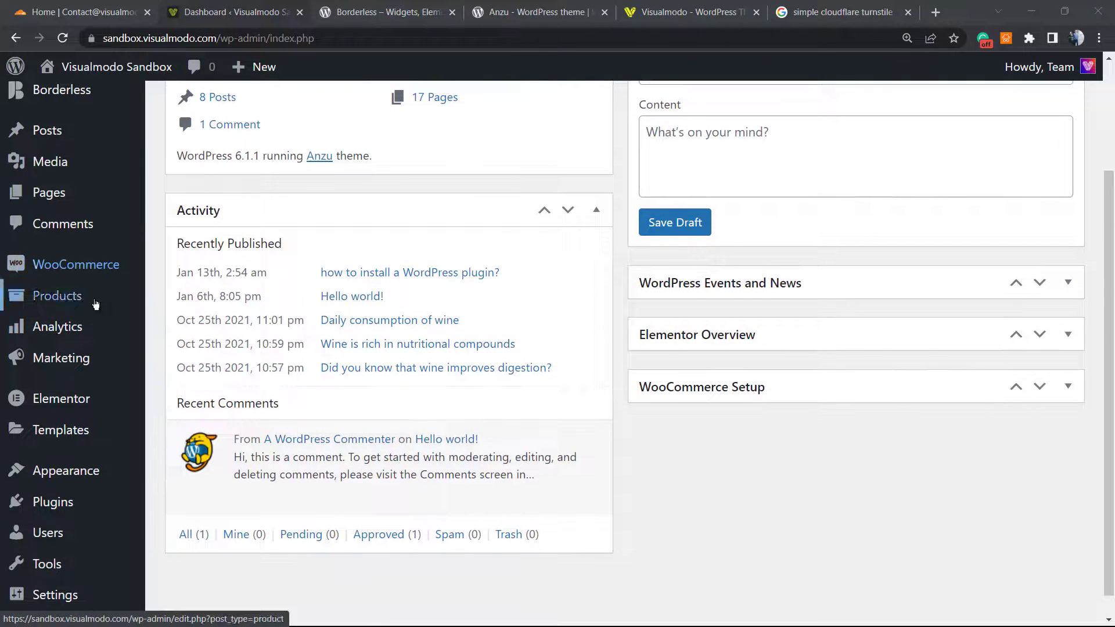
{"action": "mouse_move", "coordinate": [58, 503]}
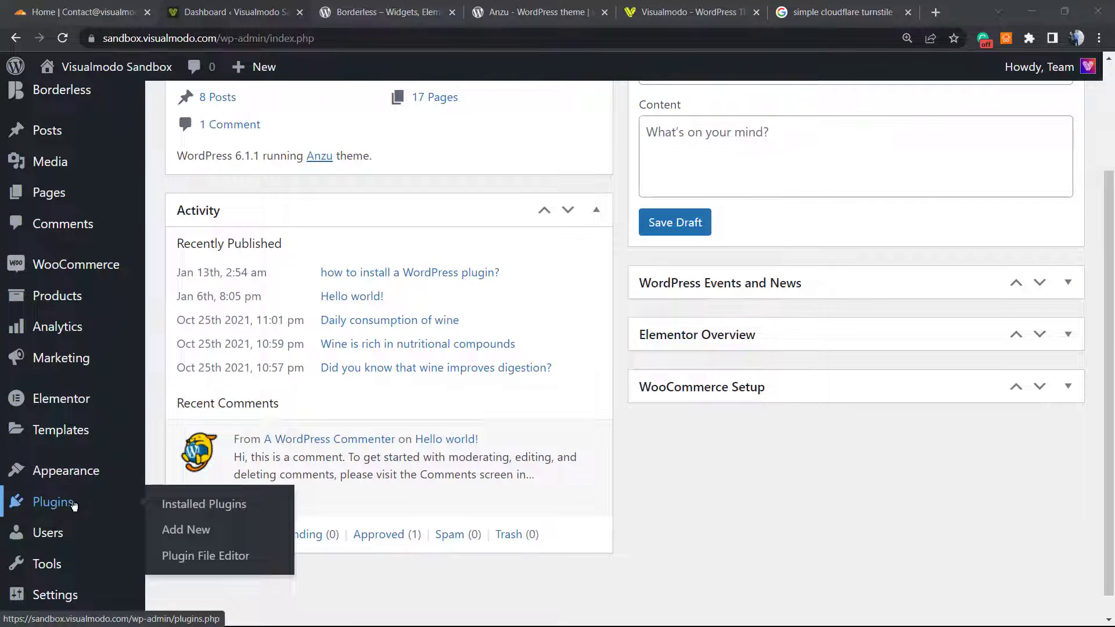
{"action": "left_click", "coordinate": [203, 527]}
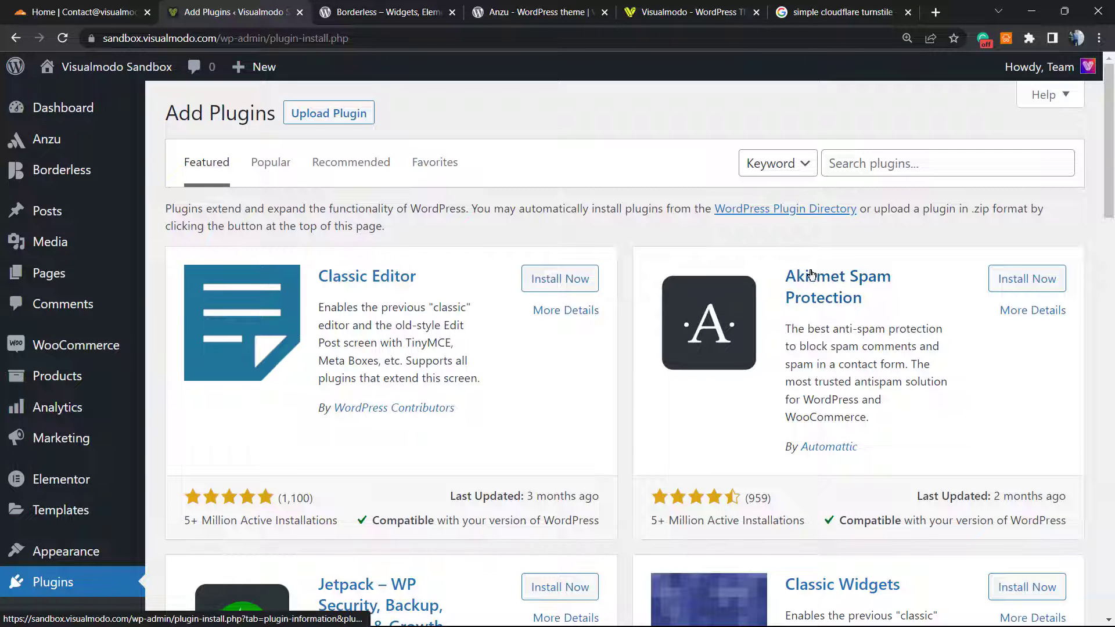
{"action": "left_click", "coordinate": [857, 158]}
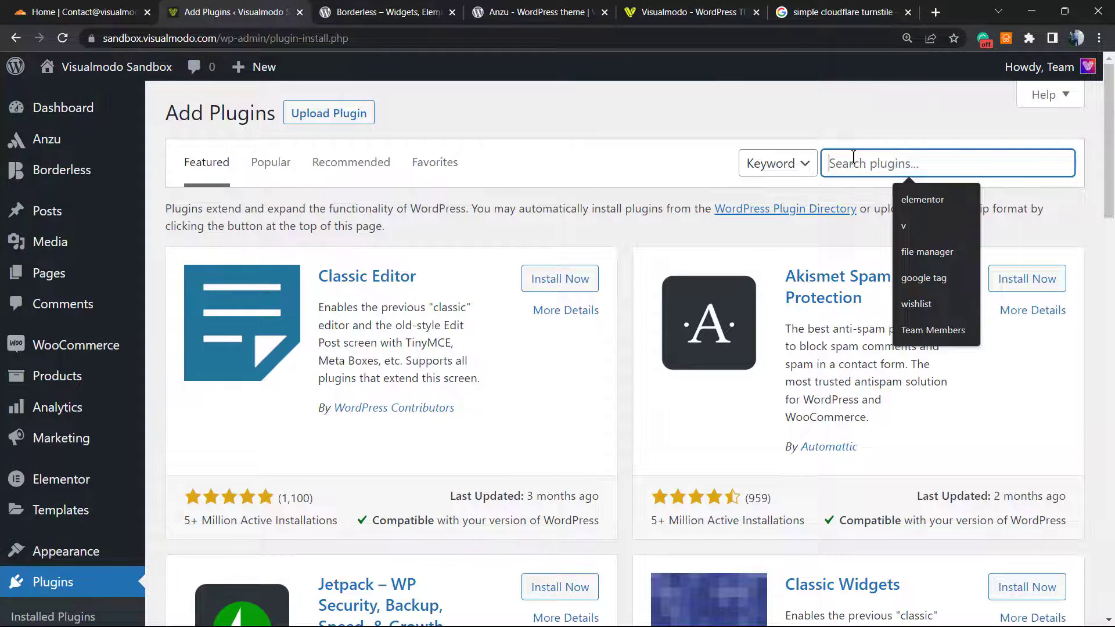
{"action": "type", "text": "Simple Cloudflare Turnstile"}
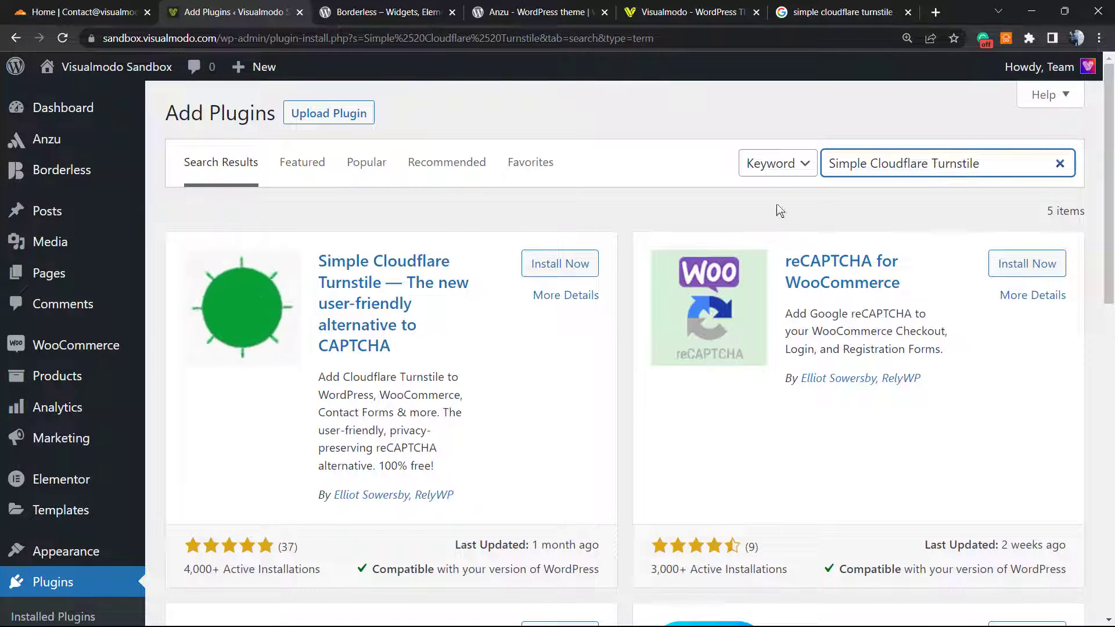
- Install and activate the Simple Cloudflare Turnstile plugin
{"action": "left_click_drag", "start_coordinate": [444, 377], "coordinate": [558, 261]}
{"action": "left_click", "coordinate": [557, 263]}
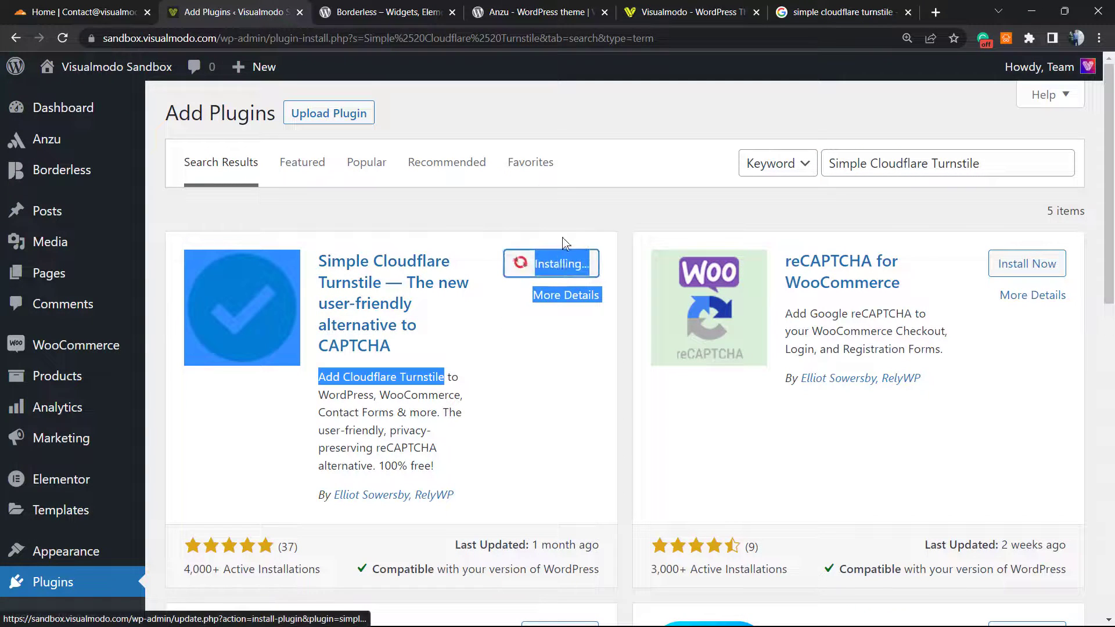
{"action": "left_click", "coordinate": [567, 227]}
{"action": "scroll", "coordinate": [563, 232], "scroll_direction": "down", "scroll_amount": 1}
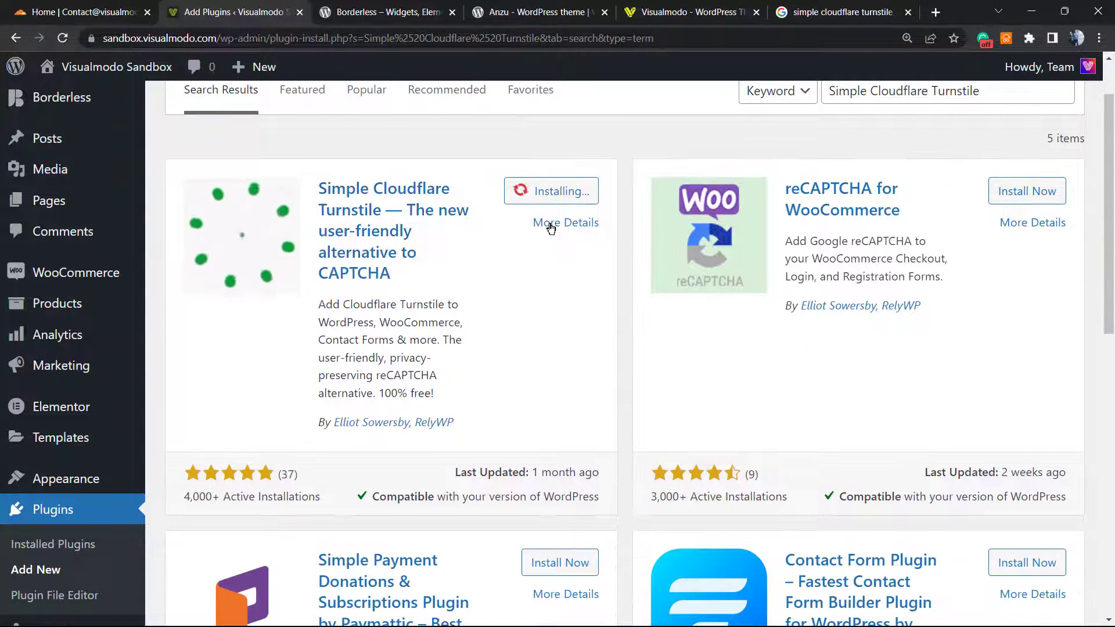
{"action": "scroll", "coordinate": [539, 227], "scroll_direction": "up", "scroll_amount": 1}
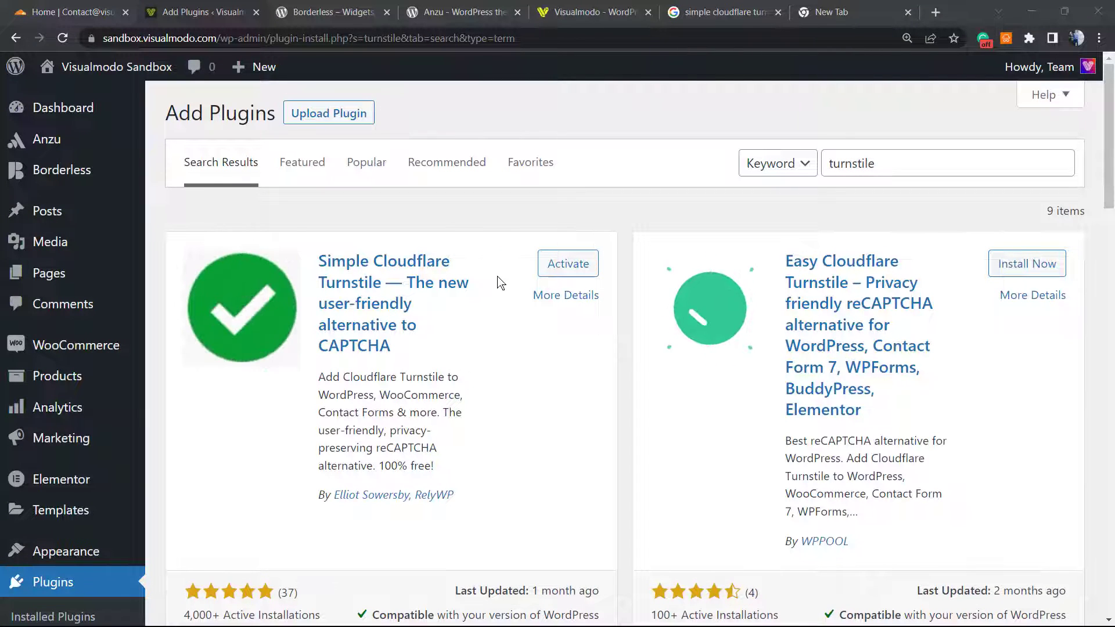
{"action": "left_click", "coordinate": [558, 266]}
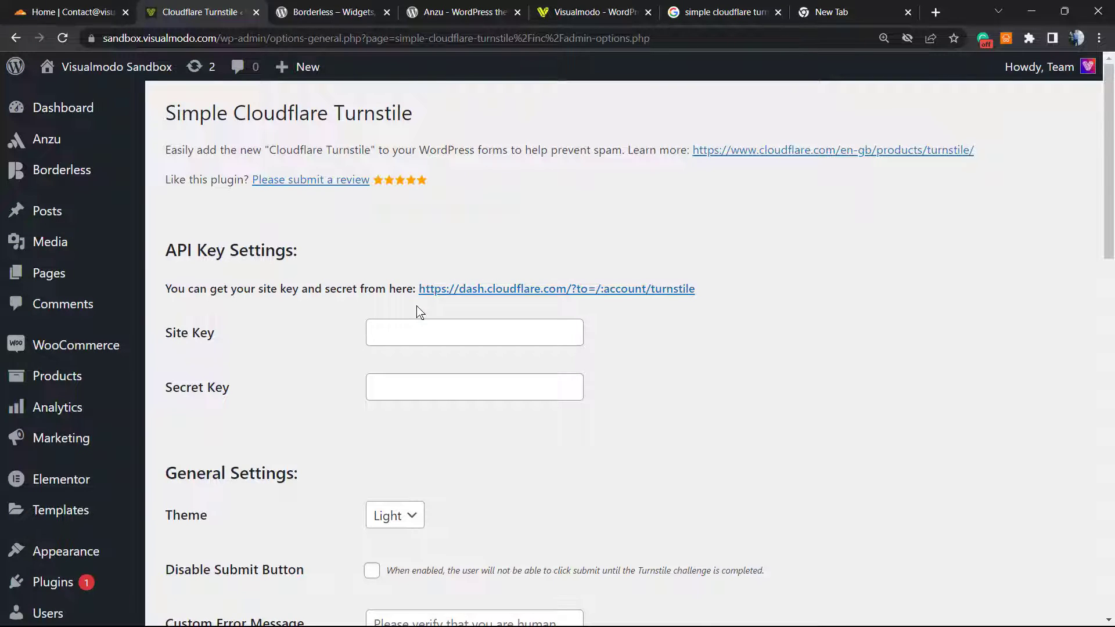
- Switch to the Cloudflare dashboard and open the account's Turnstile sites page
{"action": "scroll", "coordinate": [418, 313], "scroll_direction": "down", "scroll_amount": 1}
{"action": "scroll", "coordinate": [418, 314], "scroll_direction": "up", "scroll_amount": 1}
{"action": "left_click", "coordinate": [68, 9]}
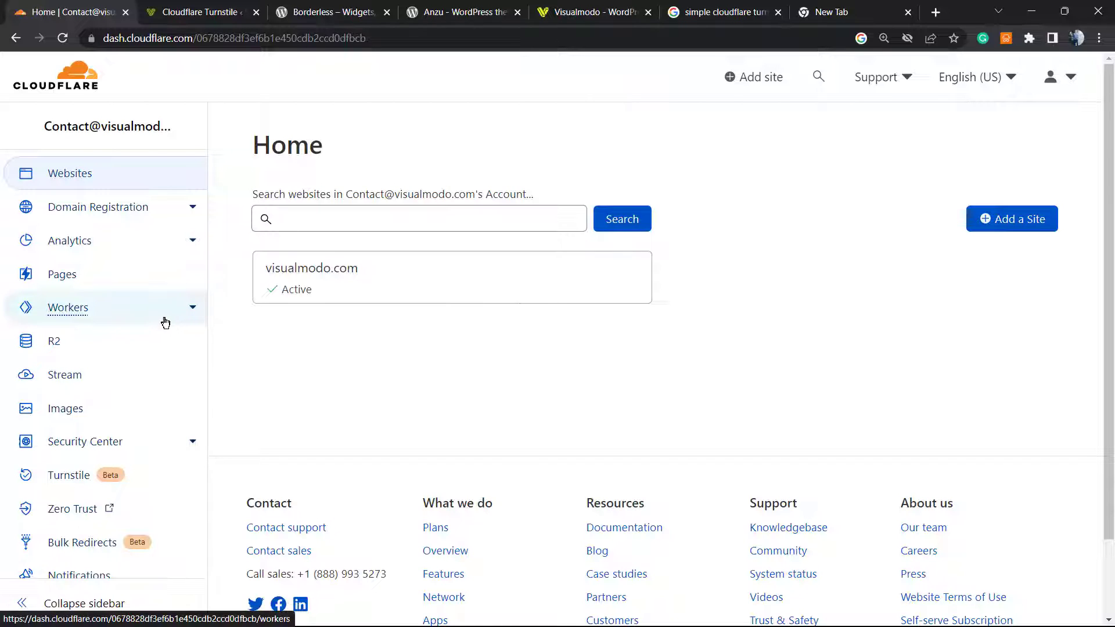
{"action": "scroll", "coordinate": [114, 380], "scroll_direction": "down", "scroll_amount": 1}
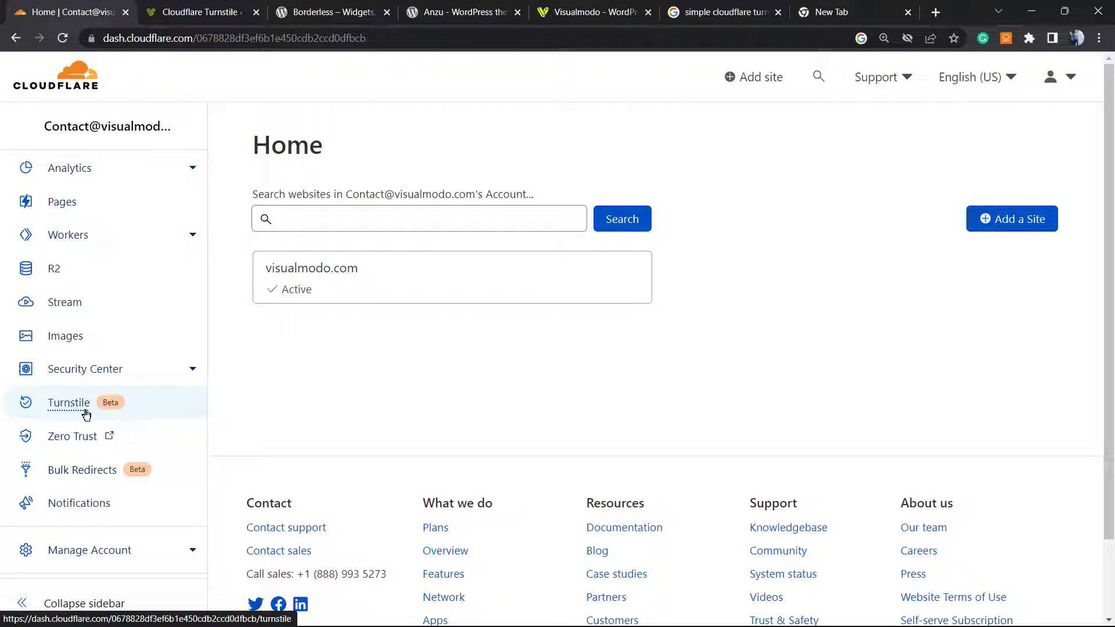
{"action": "left_click", "coordinate": [64, 413]}
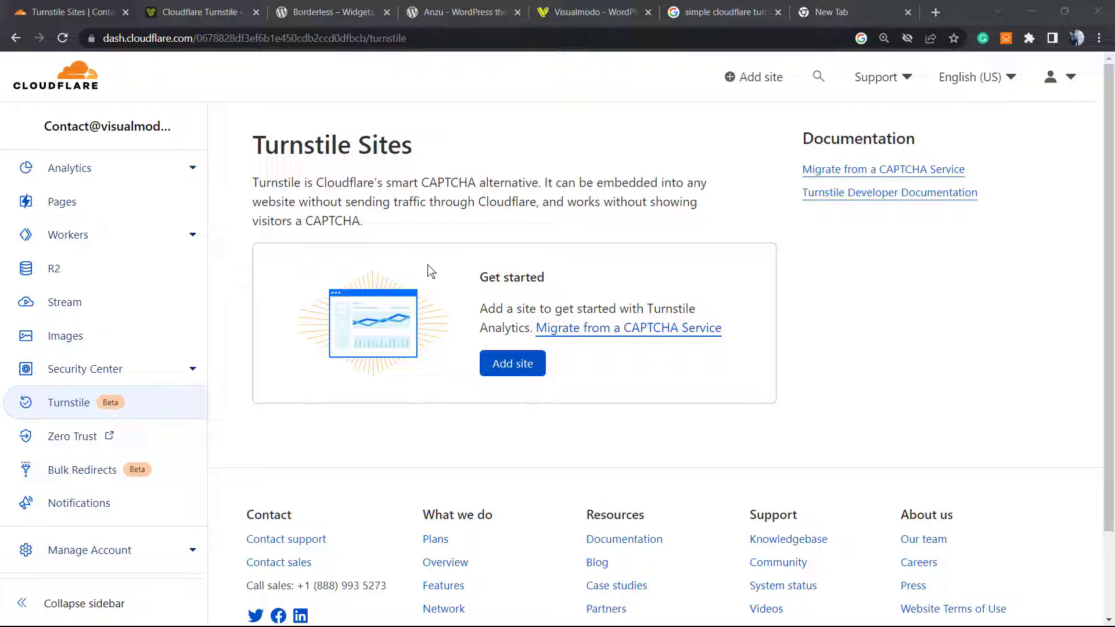
- Start adding a Turnstile site and name it "Visualmodo Test"
{"action": "left_click", "coordinate": [511, 363]}
{"action": "left_click", "coordinate": [319, 279]}
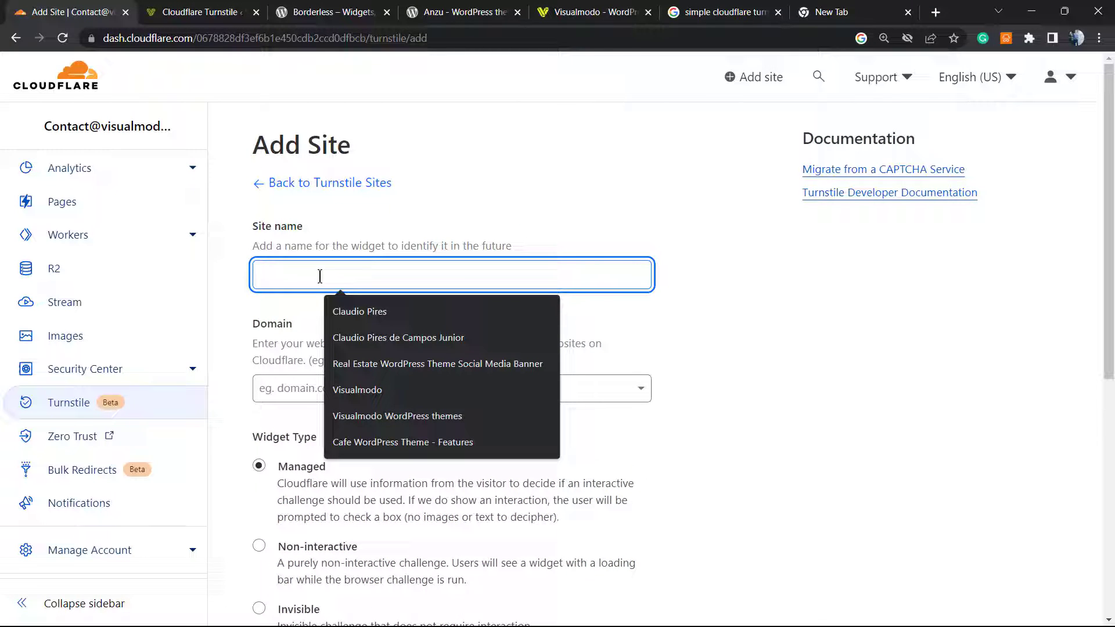
{"action": "type", "text": "Visualmo"}
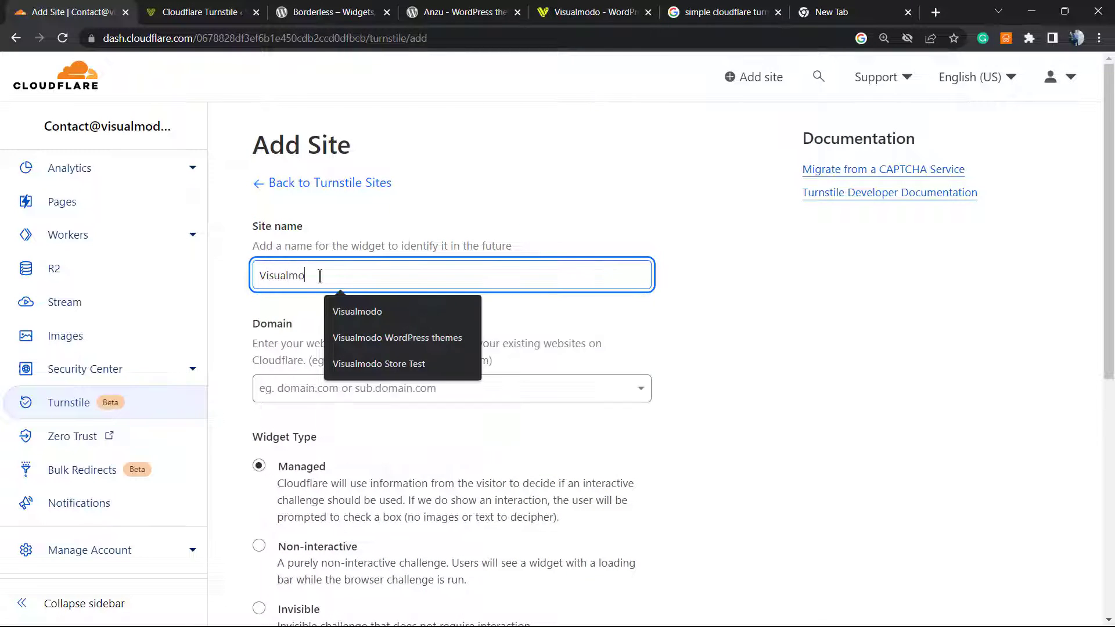
{"action": "type", "text": "do Test"}
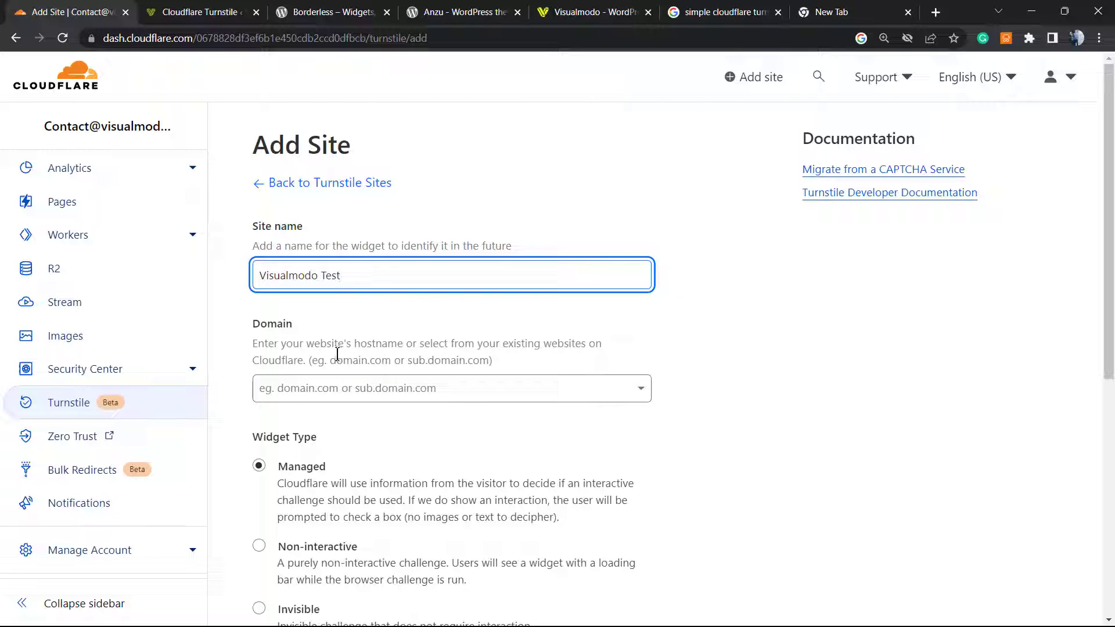
- Copy the sandbox site's base address from the WordPress admin page and paste it as the Turnstile site's domain
{"action": "left_click", "coordinate": [422, 395]}
{"action": "left_click", "coordinate": [421, 393]}
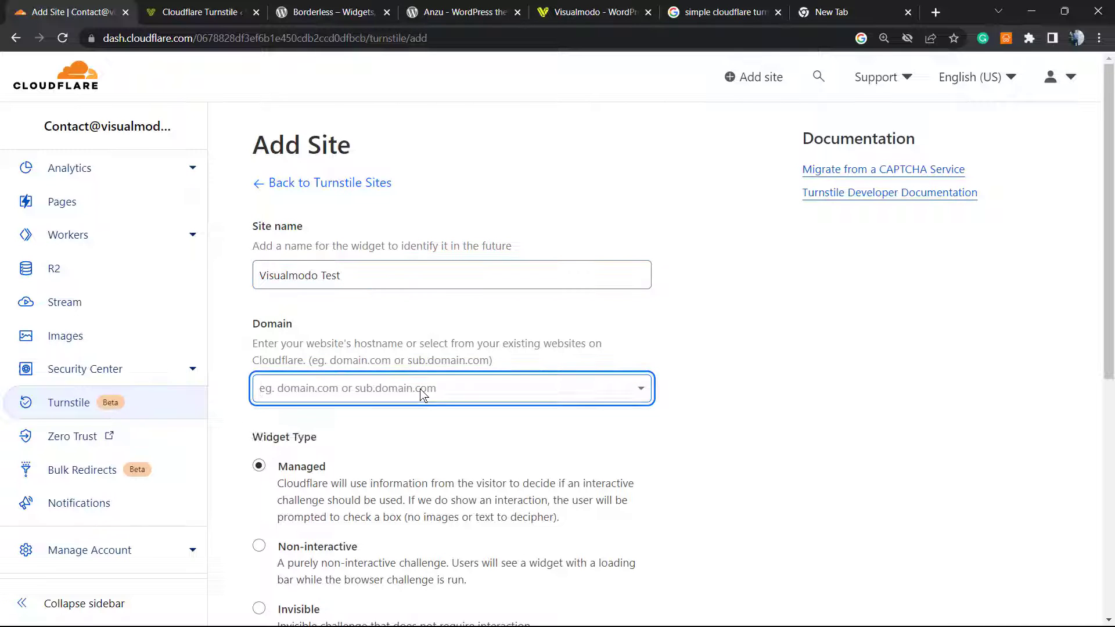
{"action": "left_click", "coordinate": [197, 10]}
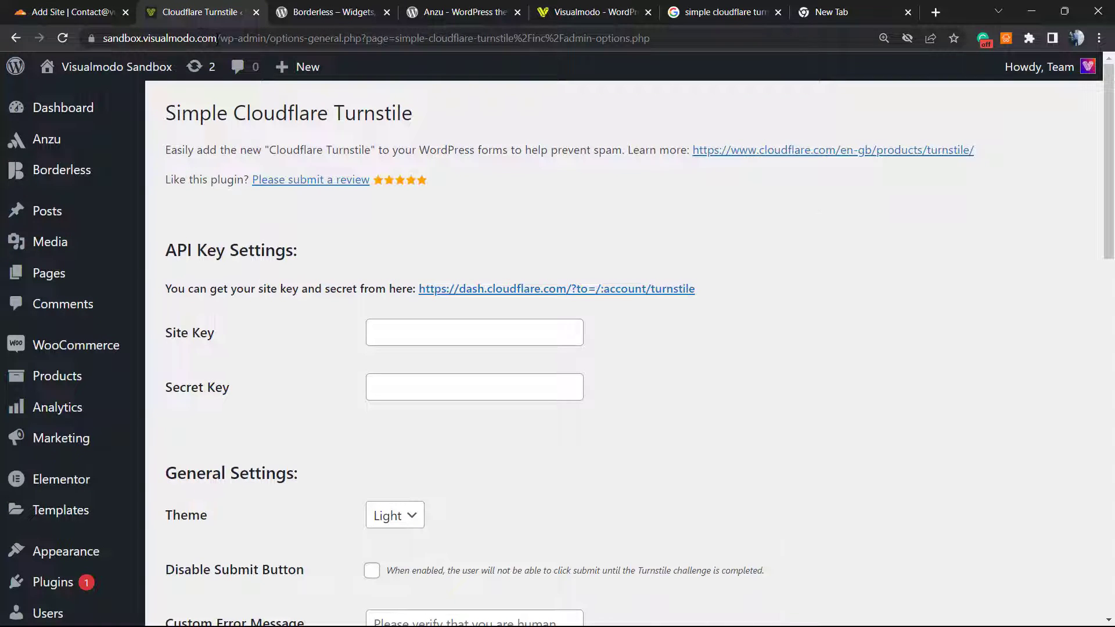
{"action": "left_click_drag", "start_coordinate": [217, 38], "coordinate": [10, 60]}
{"action": "key", "text": "ctrl+c"}
{"action": "left_click", "coordinate": [300, 5]}
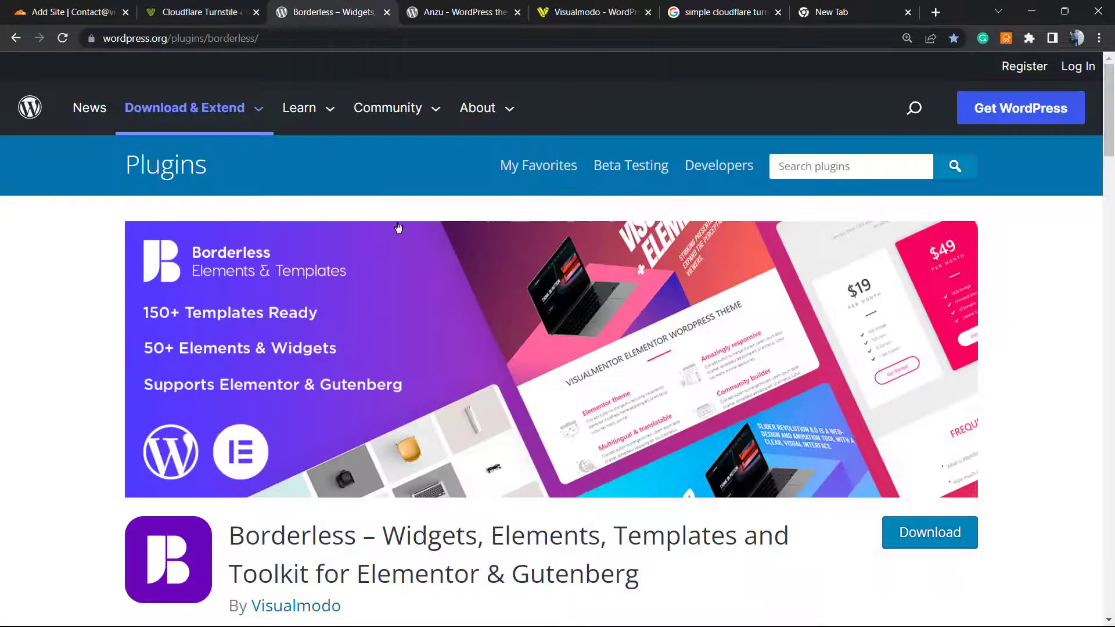
{"action": "left_click", "coordinate": [75, 12]}
{"action": "key", "text": "ctrl+v"}
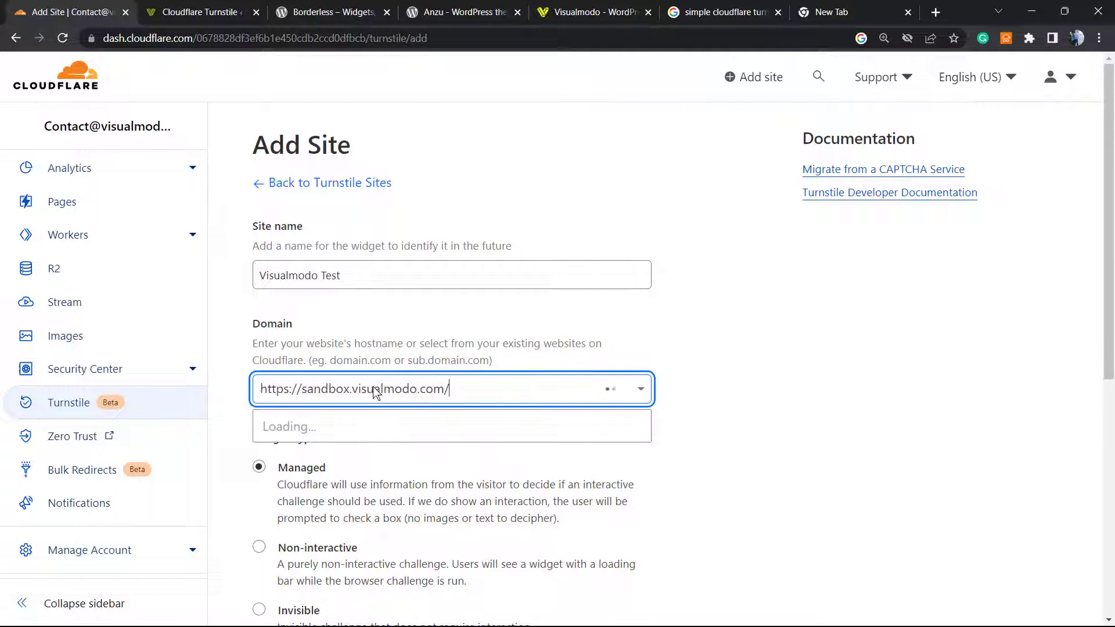
- Trim the pasted address to the bare hostname sandbox.visualmodo.com and add it as the domain
{"action": "left_click", "coordinate": [754, 428]}
{"action": "type", "text": "https://sandbox.visualmodo.com"}
{"action": "left_click_drag", "start_coordinate": [302, 387], "coordinate": [246, 389]}
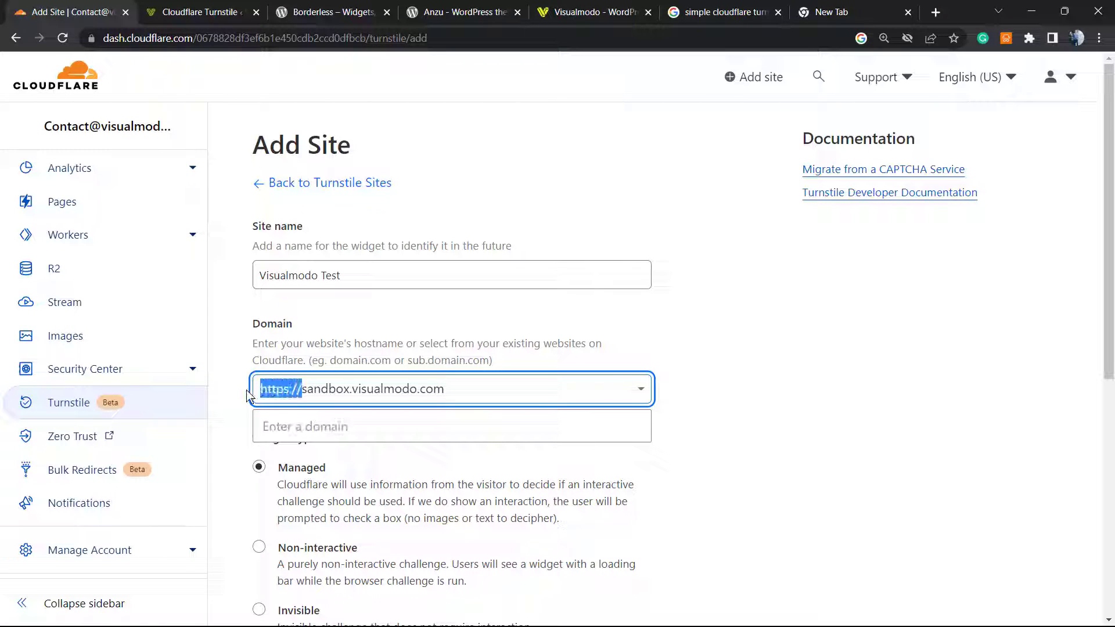
{"action": "key", "text": "BackSpace"}
{"action": "key", "text": "Return"}
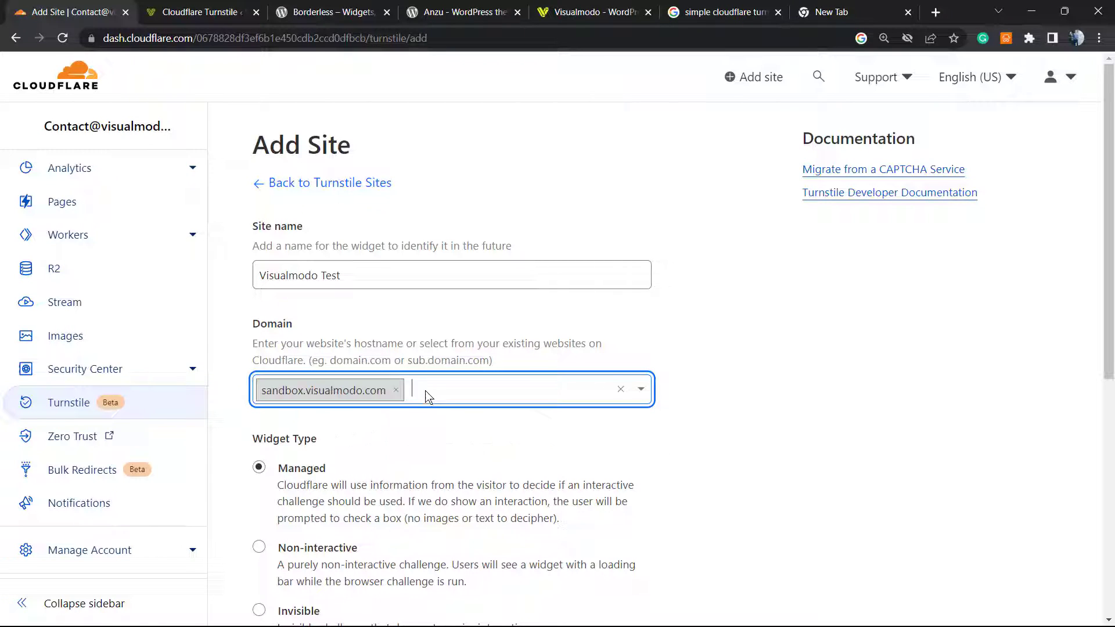
{"action": "left_click", "coordinate": [433, 429]}
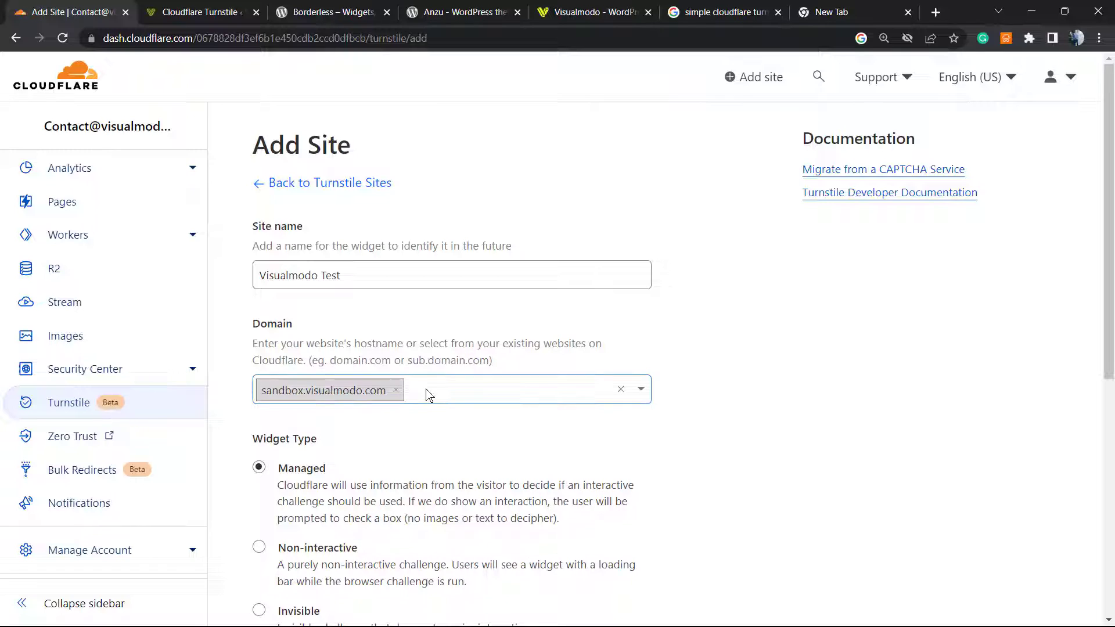
- Create the Turnstile site with the Managed widget type
{"action": "scroll", "coordinate": [428, 394], "scroll_direction": "down", "scroll_amount": 1}
{"action": "scroll", "coordinate": [431, 387], "scroll_direction": "down", "scroll_amount": 1}
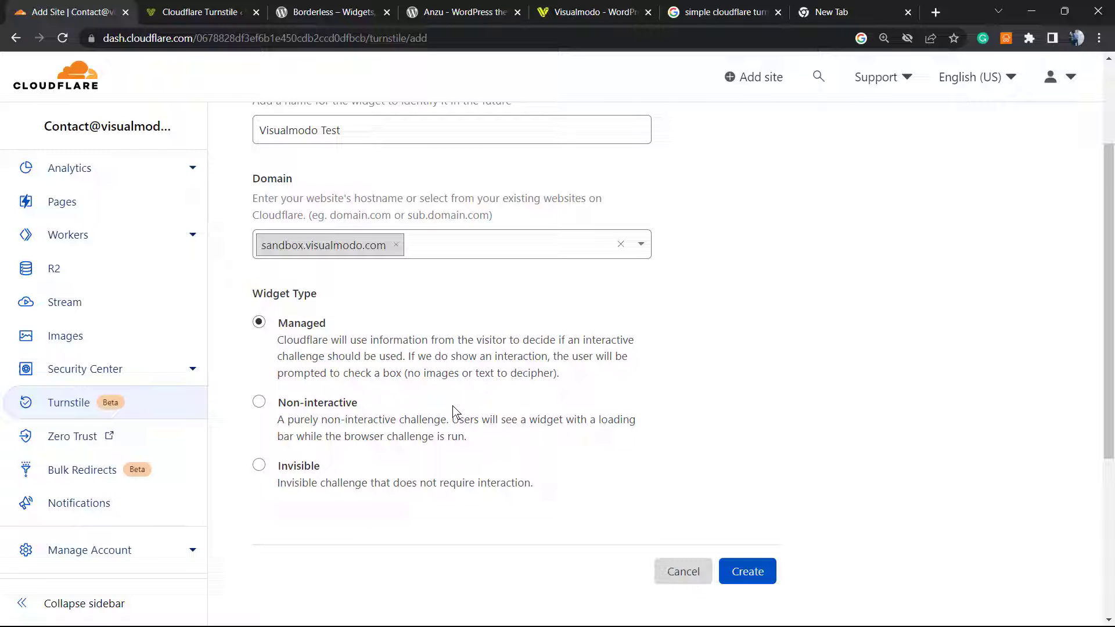
{"action": "left_click", "coordinate": [747, 570]}
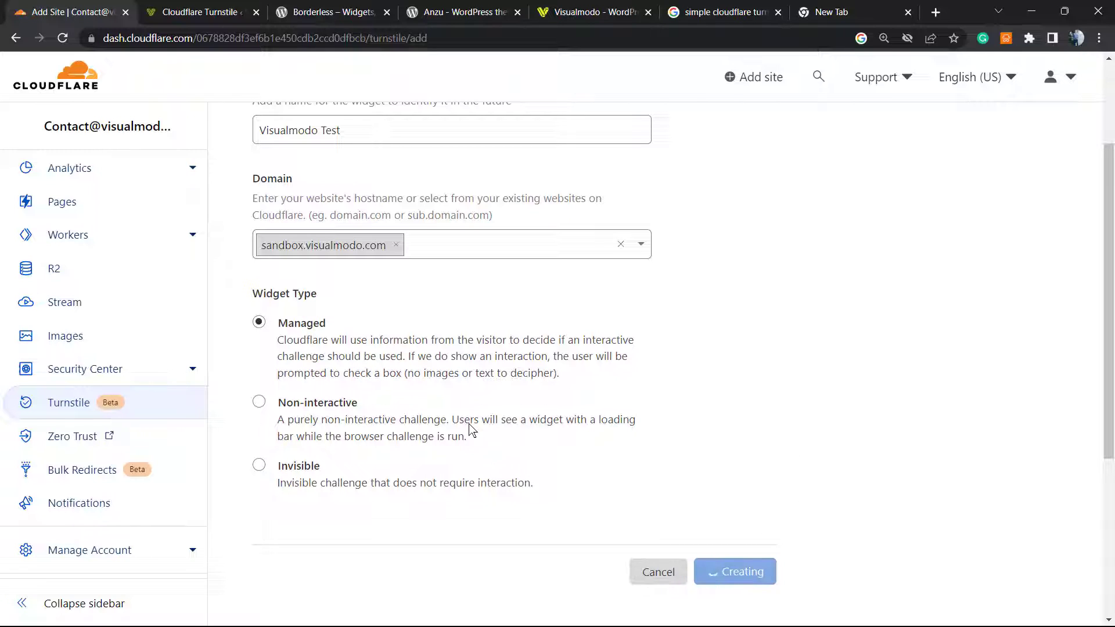
{"action": "scroll", "coordinate": [346, 316], "scroll_direction": "up", "scroll_amount": 3}
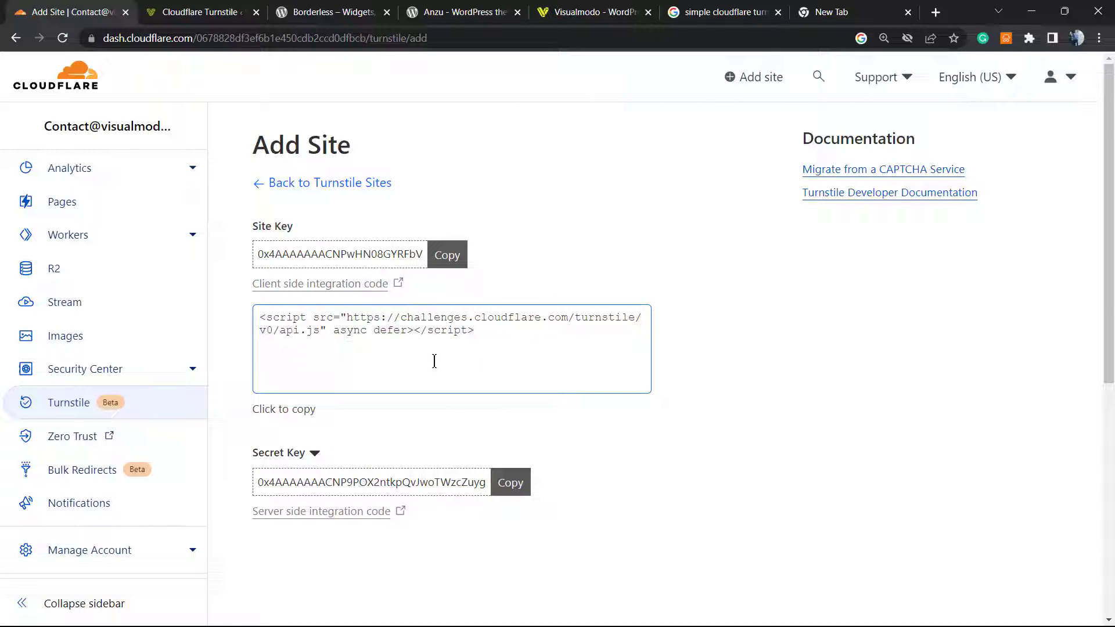
- Copy the Turnstile site key from Cloudflare and paste it into the WordPress plugin's Site Key field
{"action": "left_click", "coordinate": [437, 265]}
{"action": "left_click", "coordinate": [214, 5]}
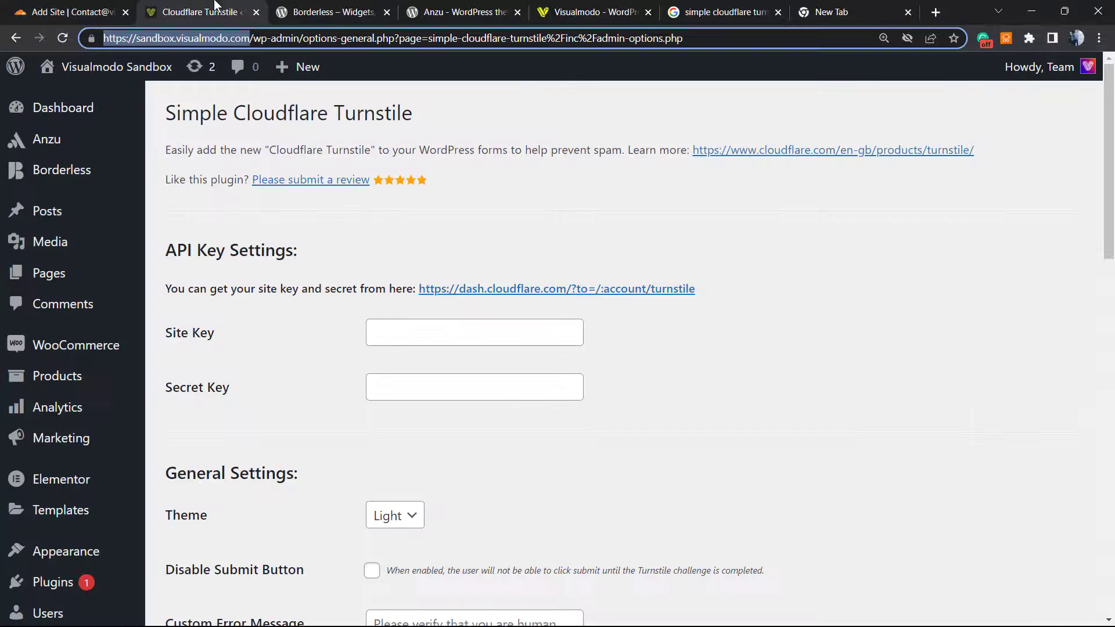
{"action": "left_click", "coordinate": [454, 326]}
{"action": "key", "text": "ctrl+v"}
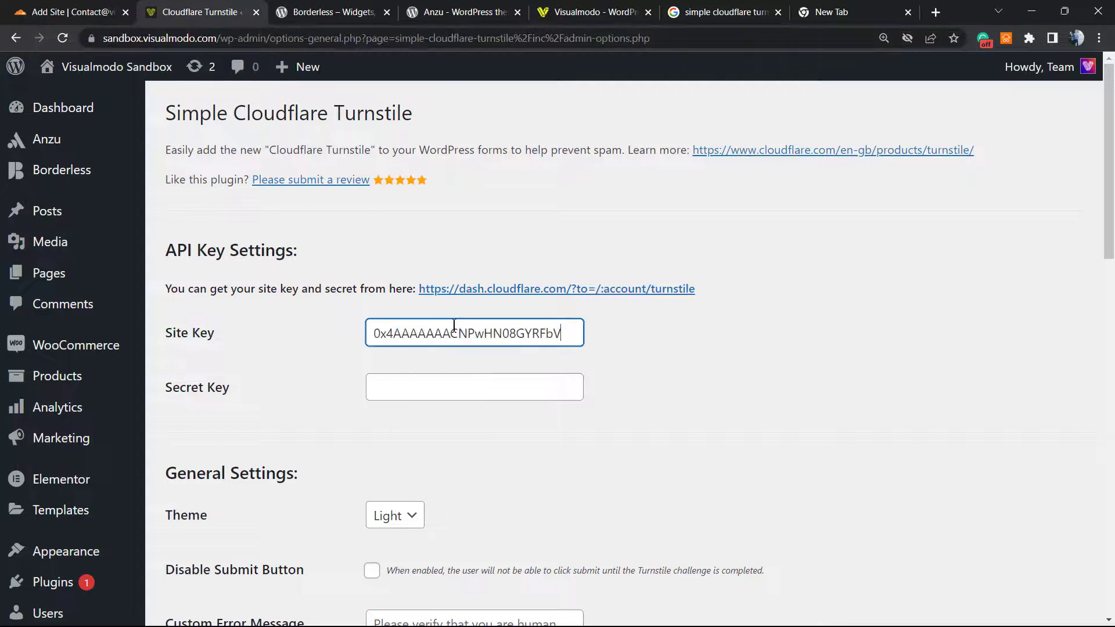
- Copy the Turnstile secret key from Cloudflare and paste it into the WordPress plugin's Secret Key field
{"action": "left_click", "coordinate": [115, 3]}
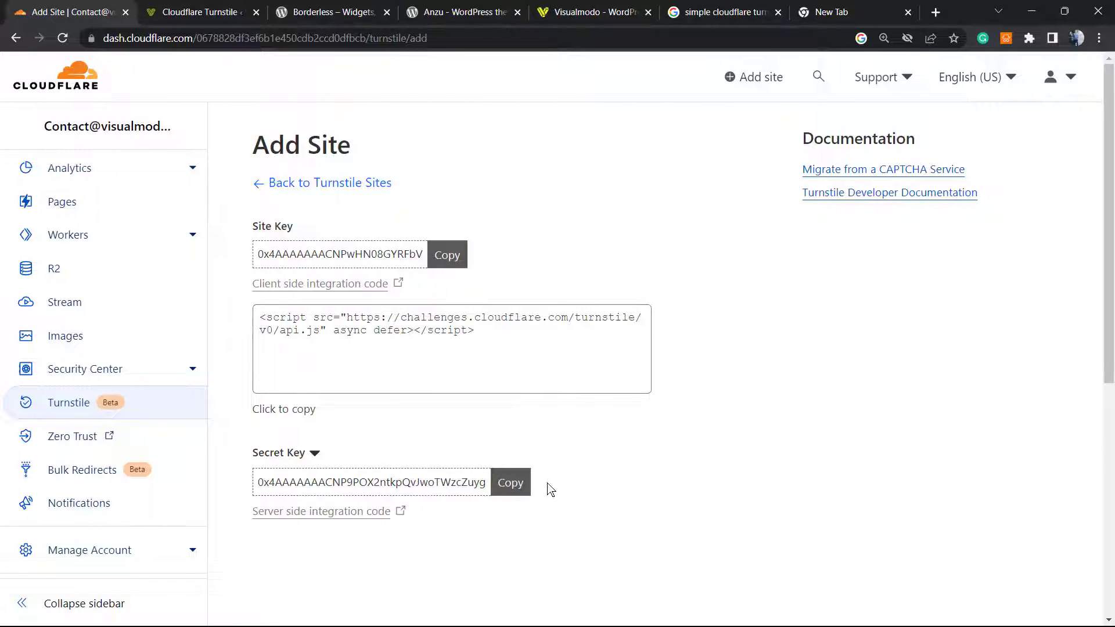
{"action": "left_click", "coordinate": [513, 490]}
{"action": "left_click", "coordinate": [250, 11]}
{"action": "left_click", "coordinate": [374, 387]}
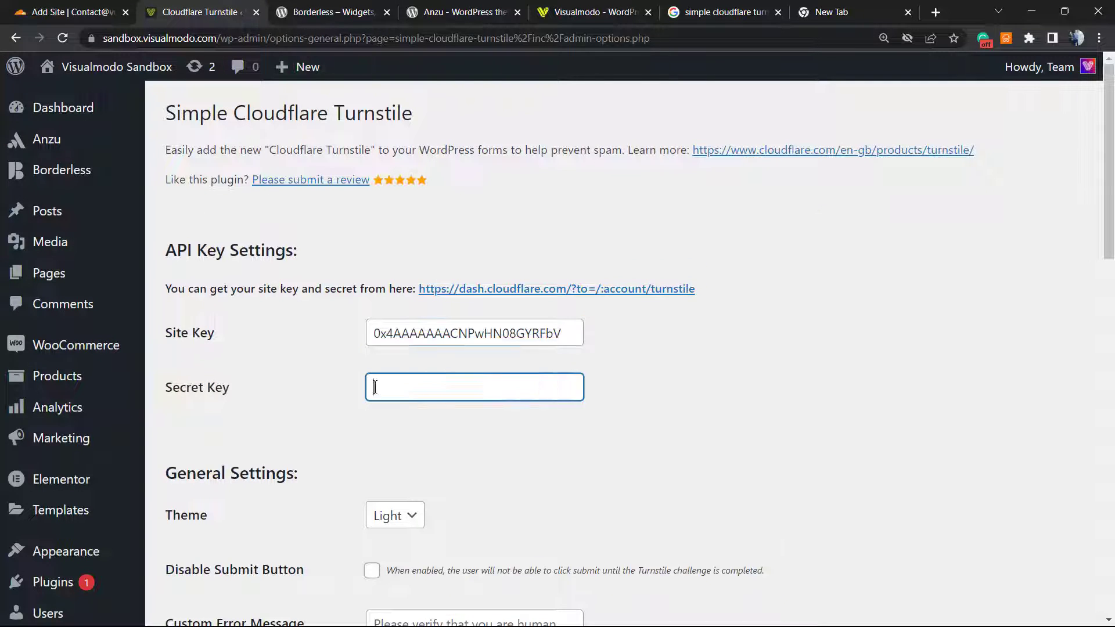
{"action": "key", "text": "ctrl+v"}
{"action": "left_click", "coordinate": [771, 428]}
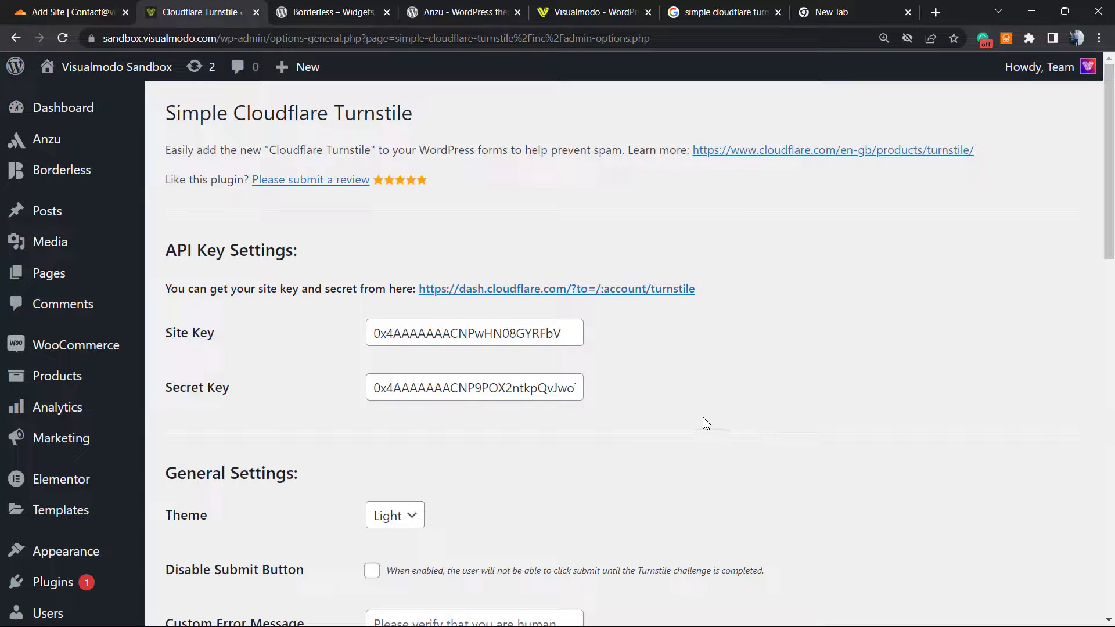
{"action": "scroll", "coordinate": [358, 383], "scroll_direction": "down", "scroll_amount": 2}
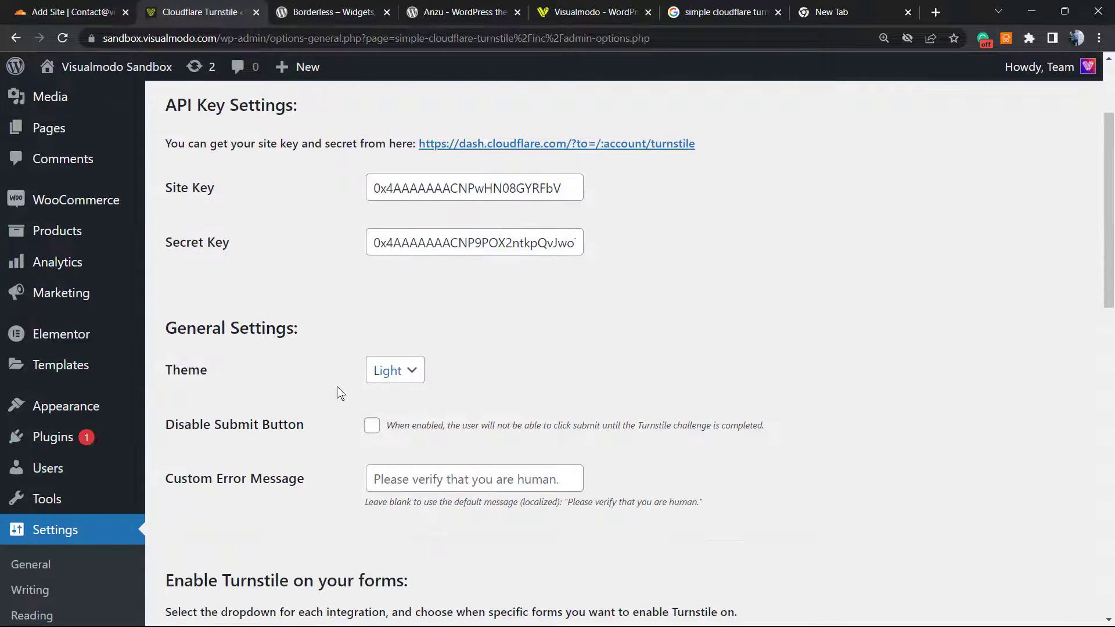
- Review the Theme choices and the Custom Error Message field in the plugin's general settings without changing them
{"action": "left_click", "coordinate": [381, 375]}
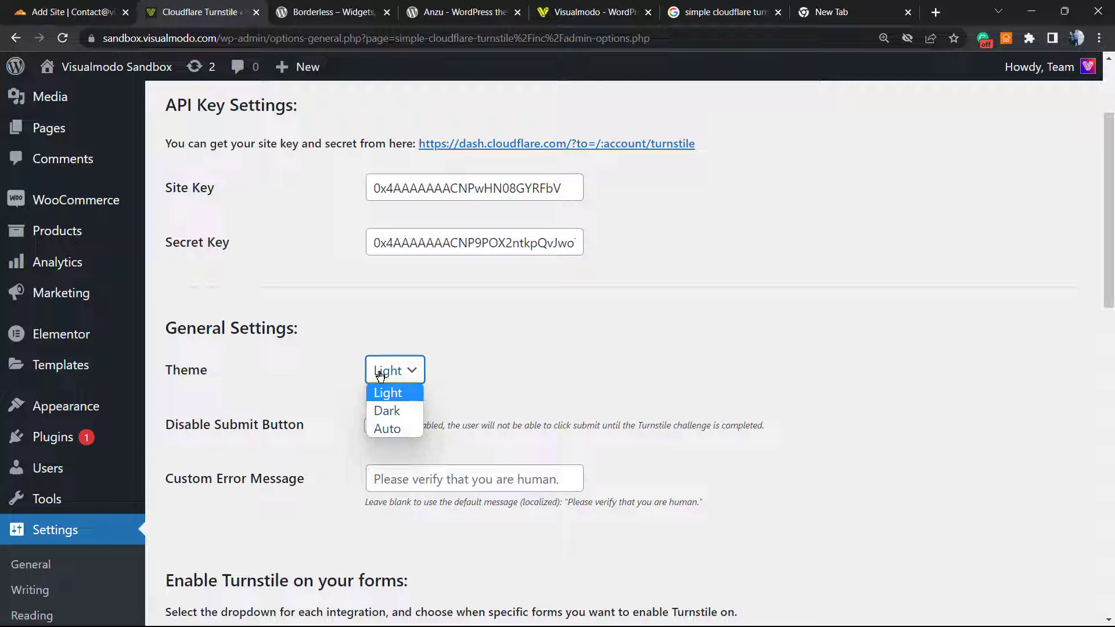
{"action": "left_click", "coordinate": [533, 358]}
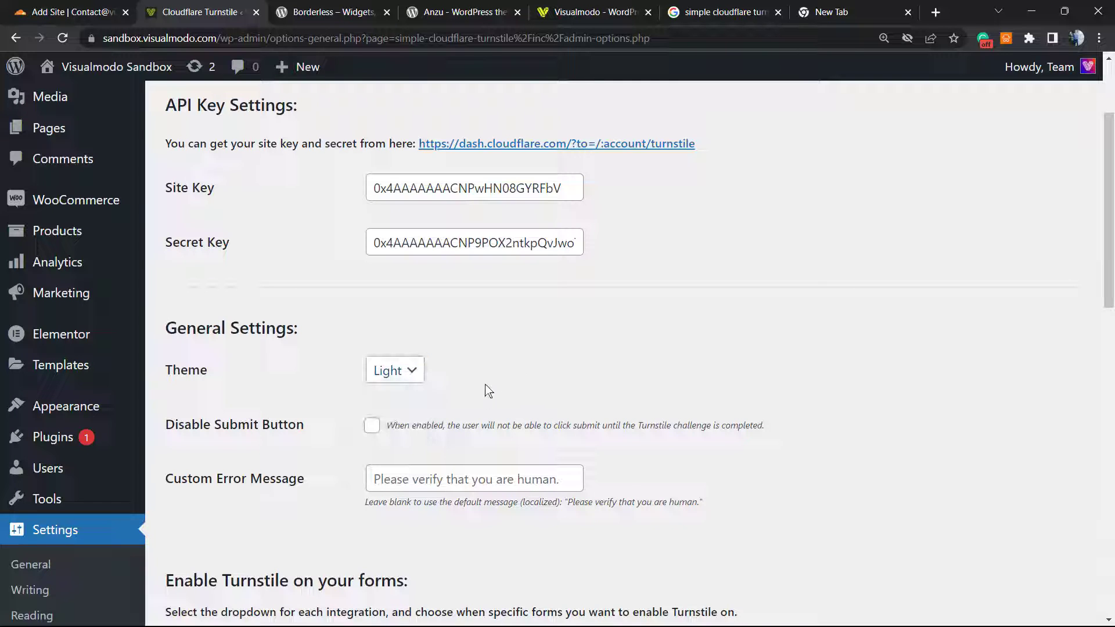
{"action": "scroll", "coordinate": [275, 441], "scroll_direction": "down", "scroll_amount": 1}
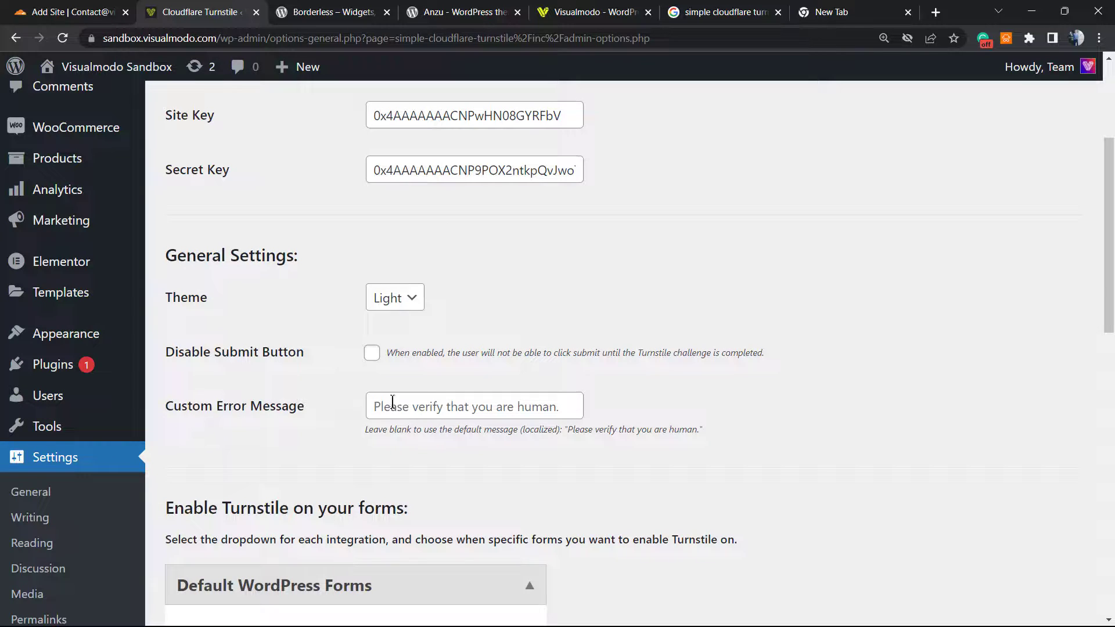
{"action": "left_click", "coordinate": [425, 402]}
{"action": "scroll", "coordinate": [424, 377], "scroll_direction": "down", "scroll_amount": 1}
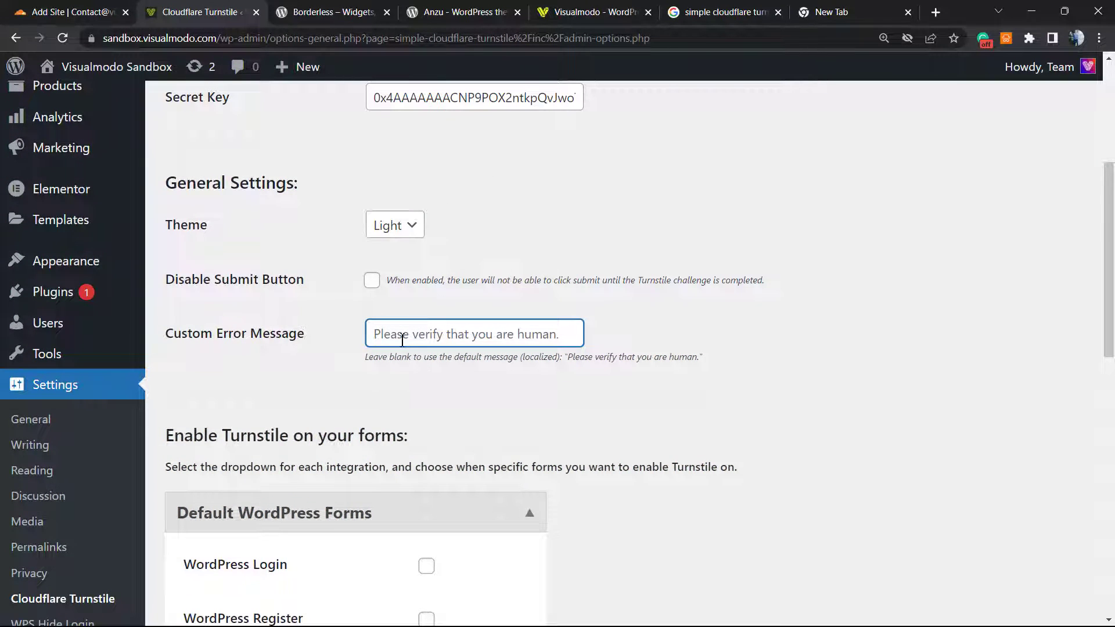
- Enable Turnstile on the default WordPress Login, Register, Reset Password and Comment forms
{"action": "scroll", "coordinate": [342, 365], "scroll_direction": "down", "scroll_amount": 2}
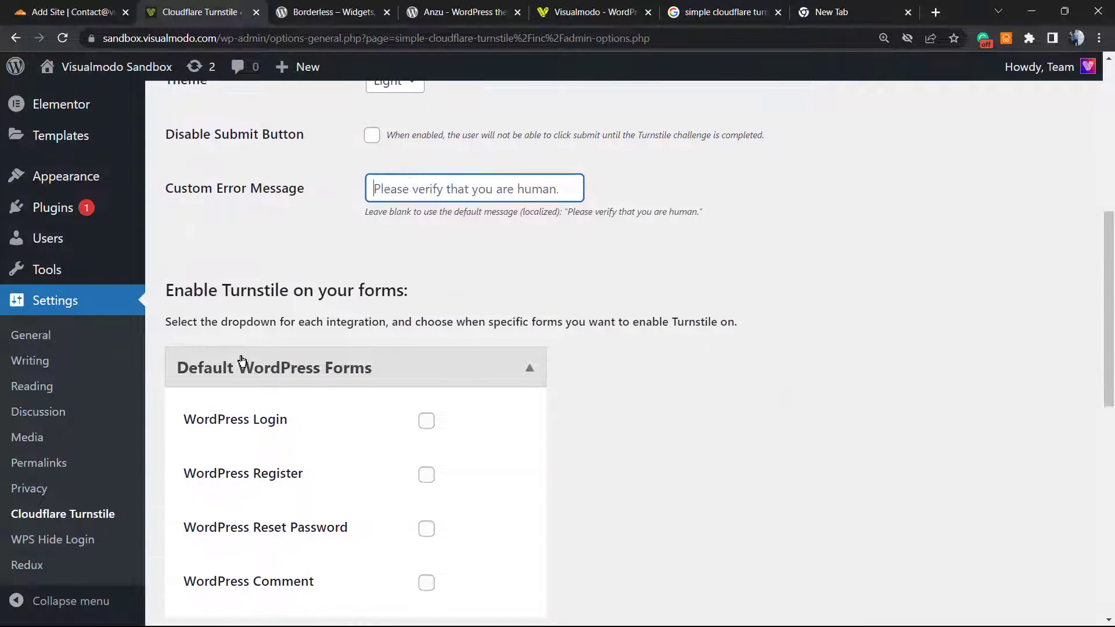
{"action": "scroll", "coordinate": [350, 326], "scroll_direction": "down", "scroll_amount": 1}
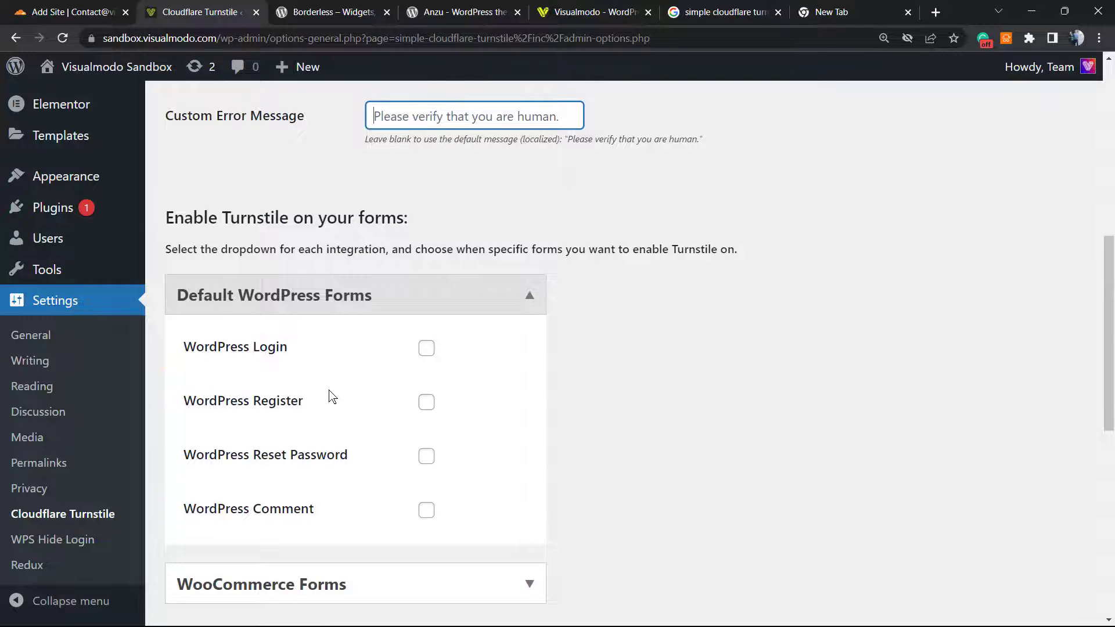
{"action": "left_click", "coordinate": [425, 350]}
{"action": "left_click", "coordinate": [422, 405]}
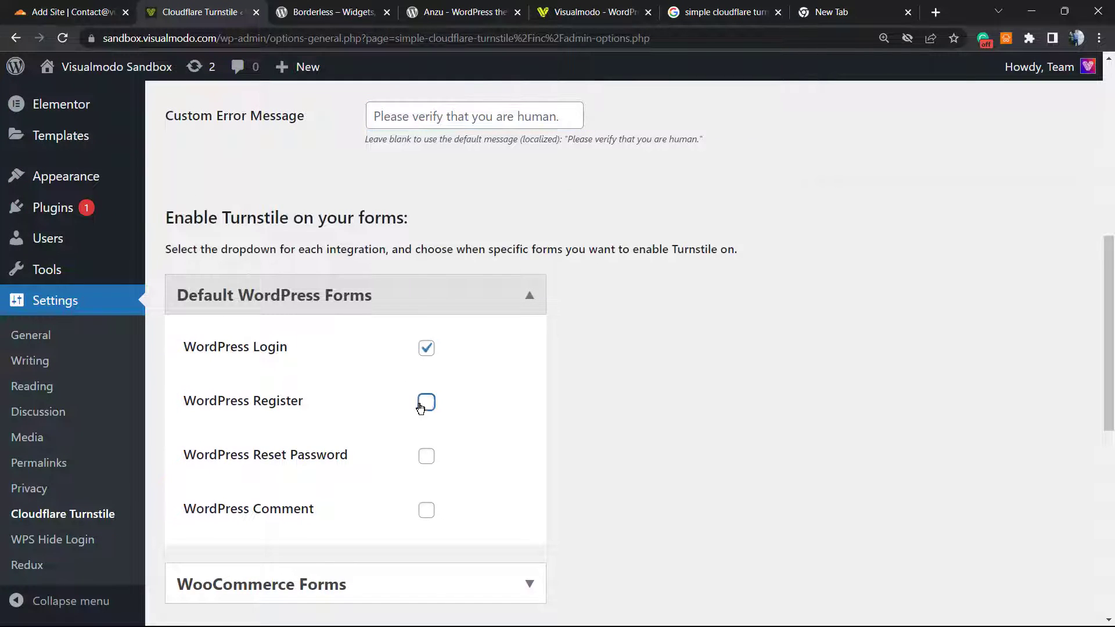
{"action": "left_click", "coordinate": [428, 460]}
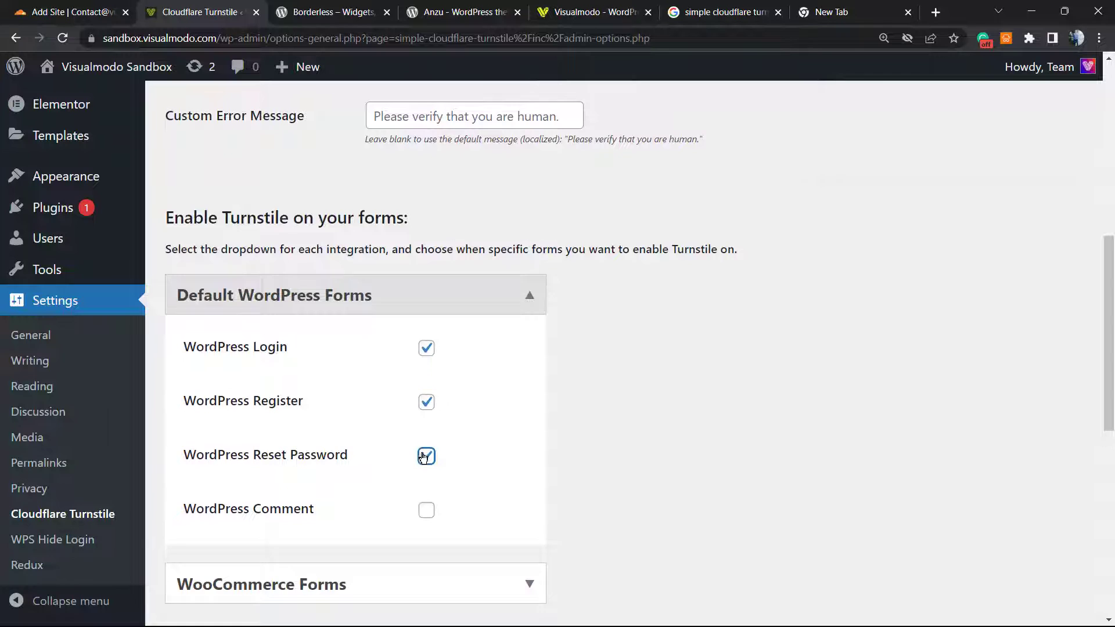
{"action": "left_click", "coordinate": [426, 509]}
- Expand the WooCommerce forms and enable Turnstile for WooCommerce Checkout and WooCommerce Register
{"action": "scroll", "coordinate": [421, 423], "scroll_direction": "down", "scroll_amount": 2}
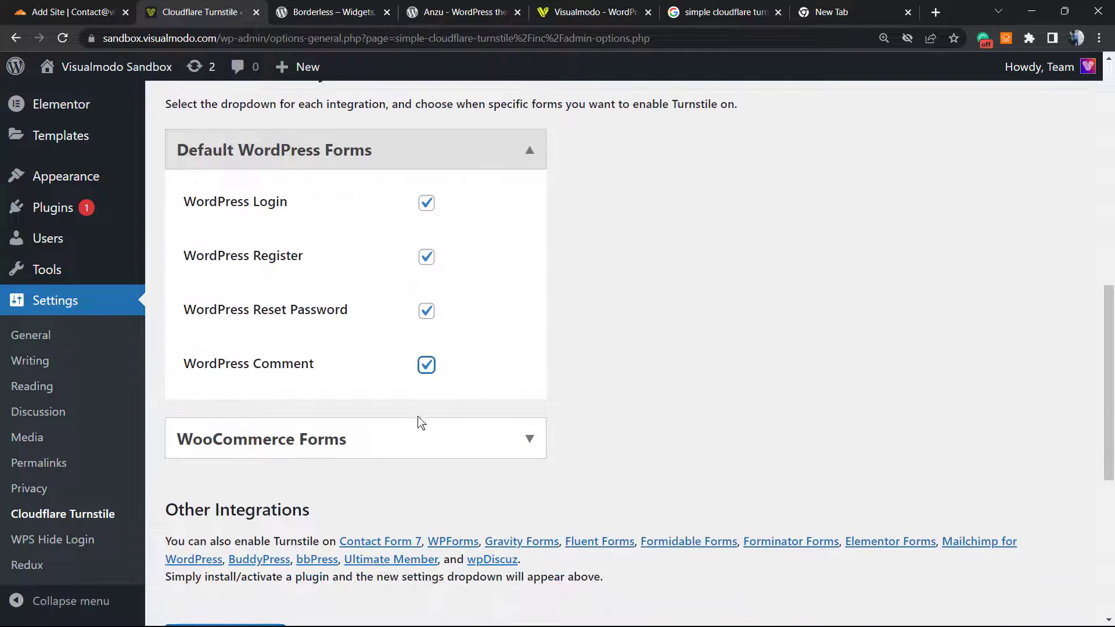
{"action": "left_click", "coordinate": [350, 439]}
{"action": "scroll", "coordinate": [413, 383], "scroll_direction": "down", "scroll_amount": 2}
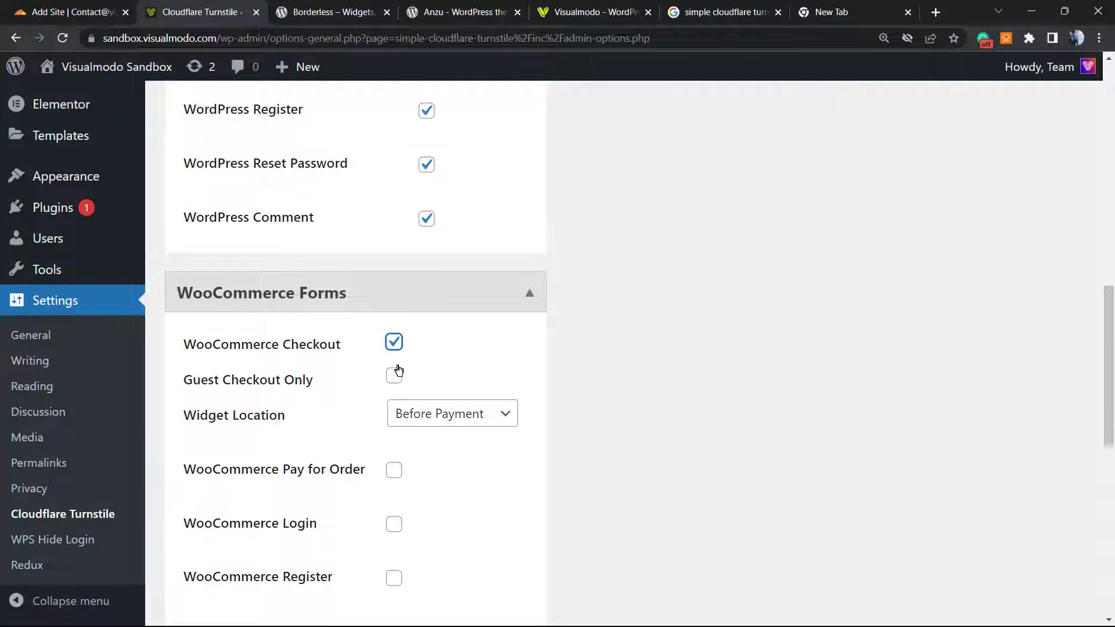
{"action": "scroll", "coordinate": [394, 360], "scroll_direction": "down", "scroll_amount": 2}
{"action": "scroll", "coordinate": [393, 388], "scroll_direction": "down", "scroll_amount": 1}
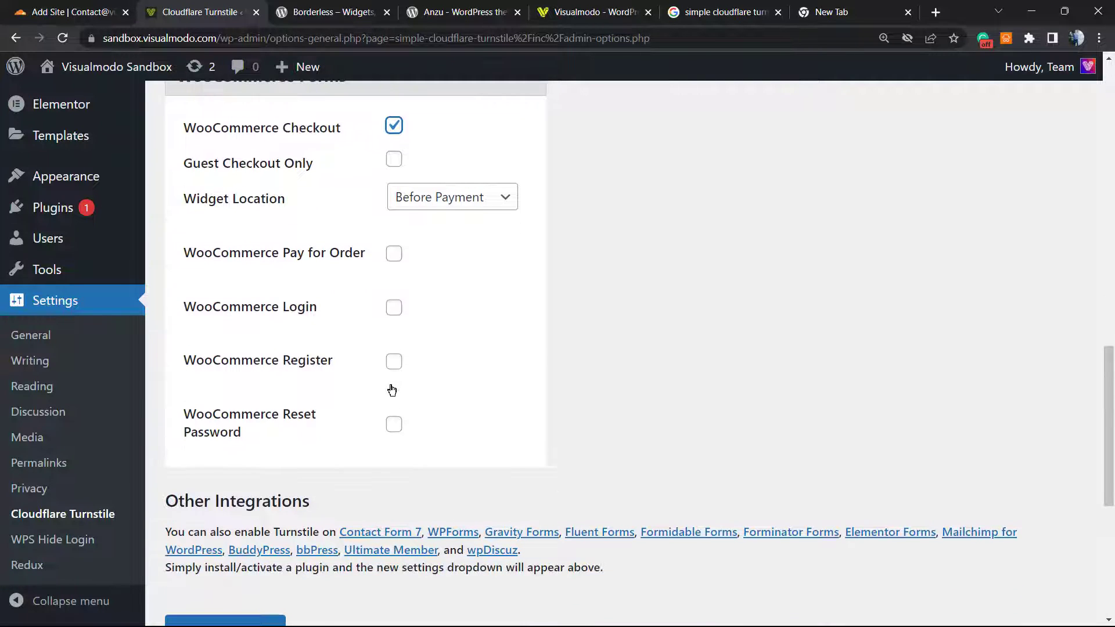
{"action": "left_click", "coordinate": [395, 362]}
- Save the Turnstile plugin settings and test the API response
{"action": "scroll", "coordinate": [362, 355], "scroll_direction": "down", "scroll_amount": 2}
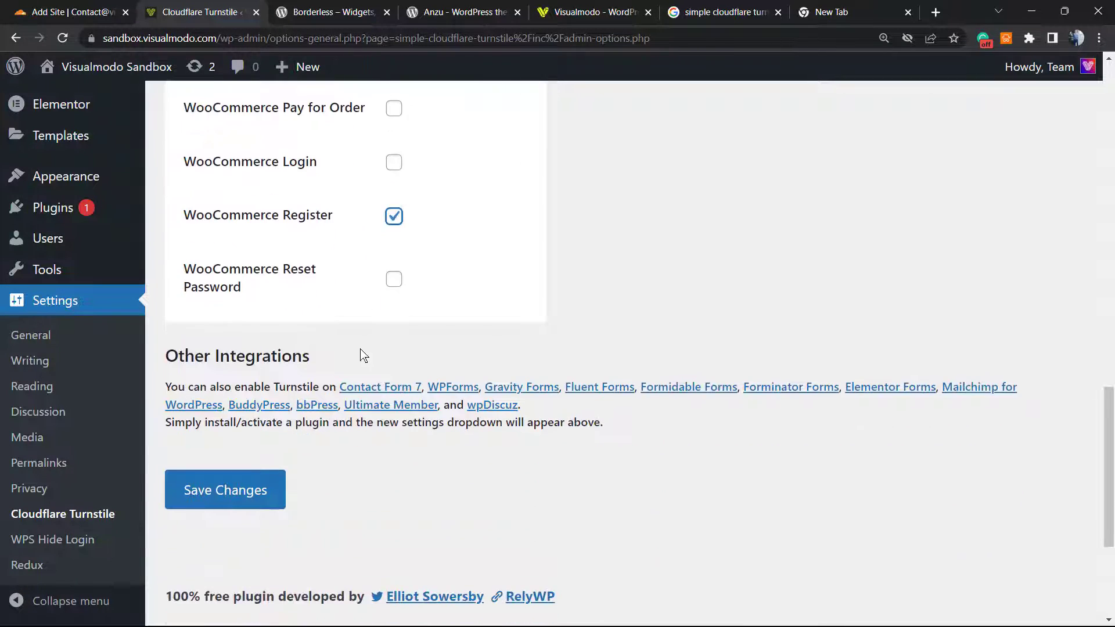
{"action": "left_click", "coordinate": [207, 492]}
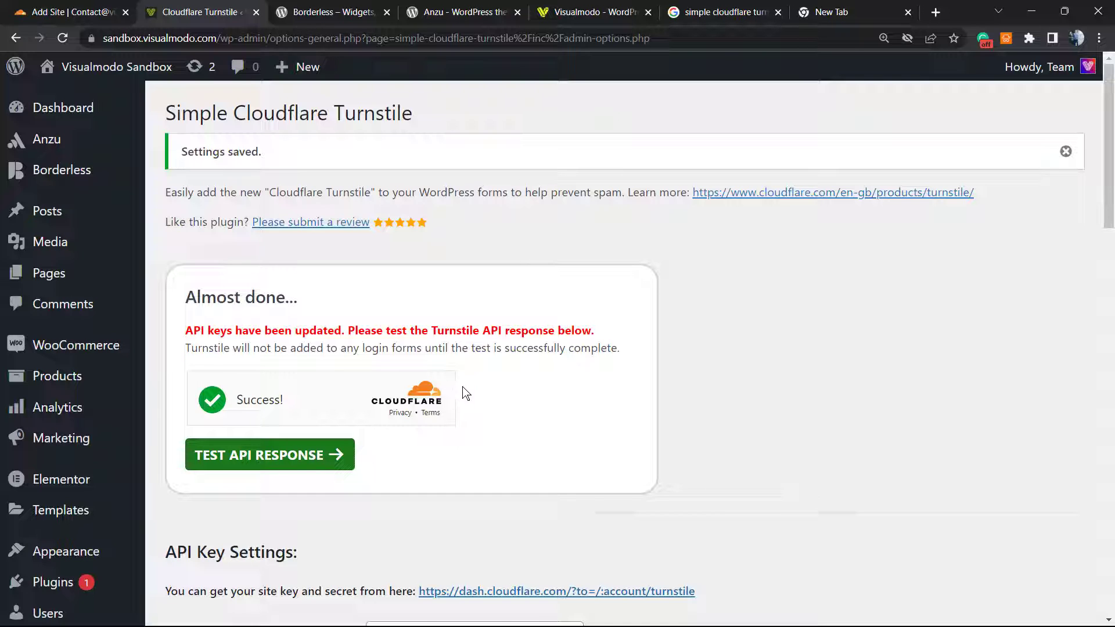
{"action": "left_click", "coordinate": [274, 455]}
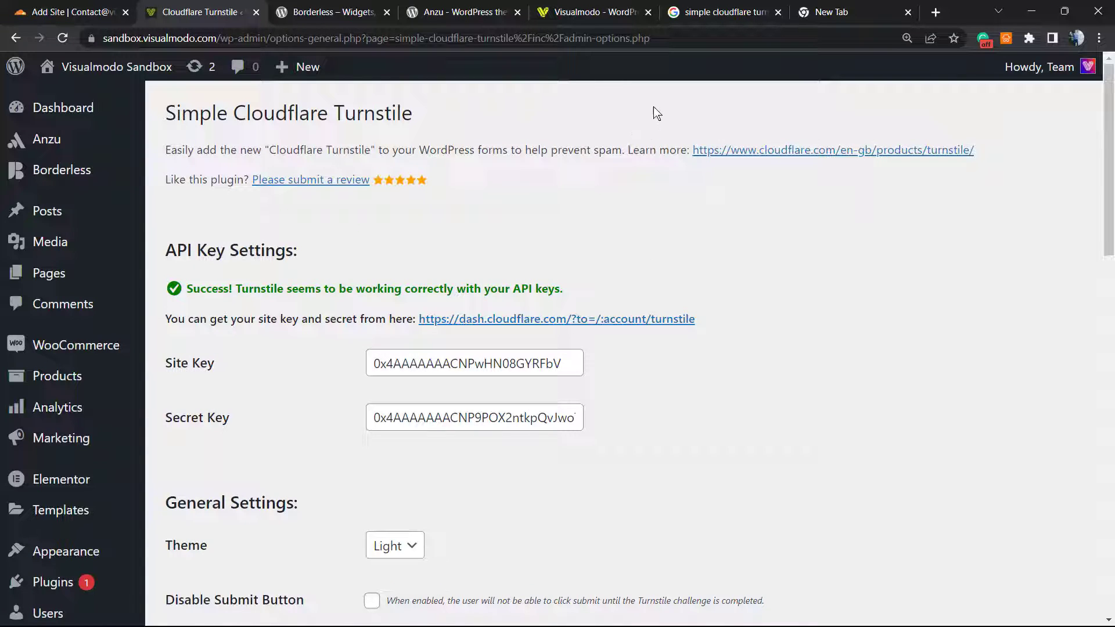
- Open the Visualmodo Sandbox site in a new browser tab and switch to it
{"action": "mouse_move", "coordinate": [110, 66]}
{"action": "right_click", "coordinate": [80, 97]}
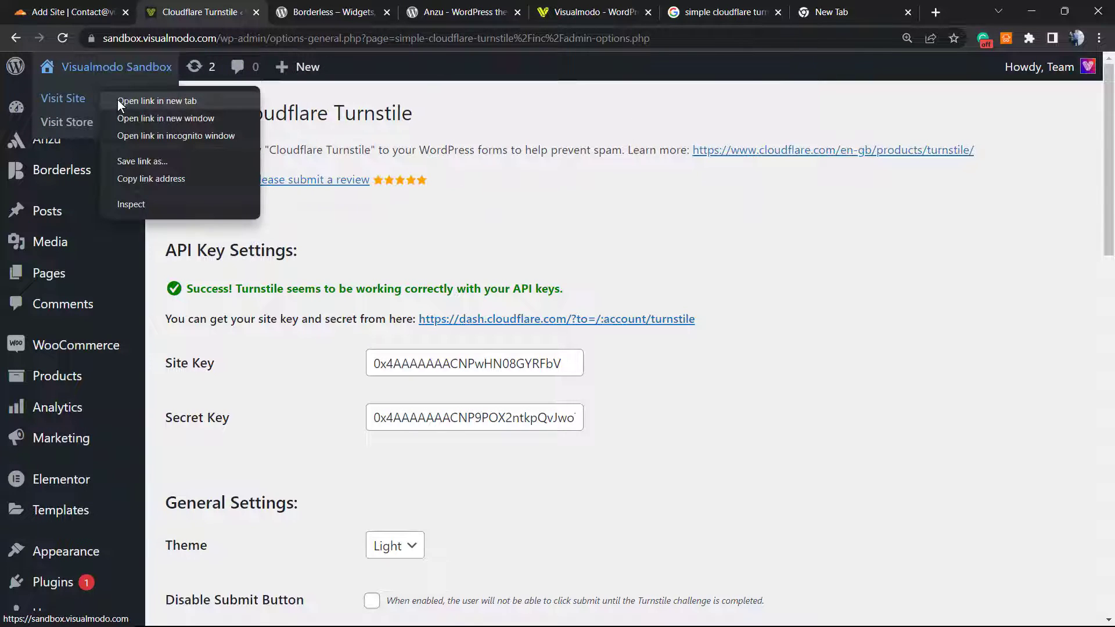
{"action": "left_click", "coordinate": [117, 99]}
{"action": "left_click", "coordinate": [299, 12]}
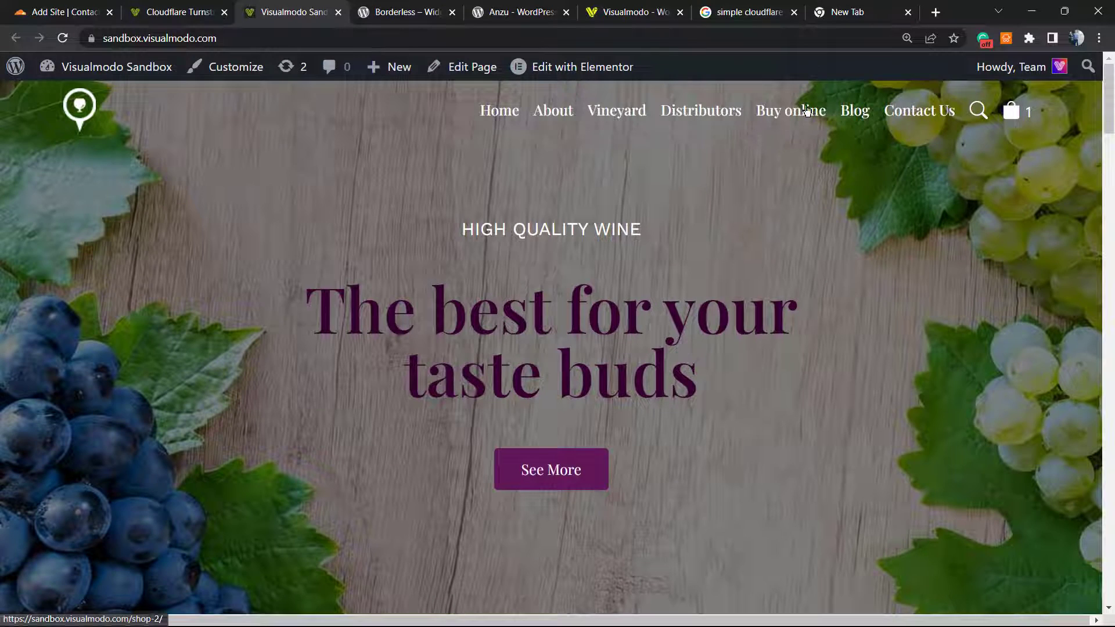
- Open the blog post "how to install a WordPress plugin?" and look for a comment form below the article
{"action": "left_click", "coordinate": [849, 111]}
{"action": "scroll", "coordinate": [592, 315], "scroll_direction": "down", "scroll_amount": 2}
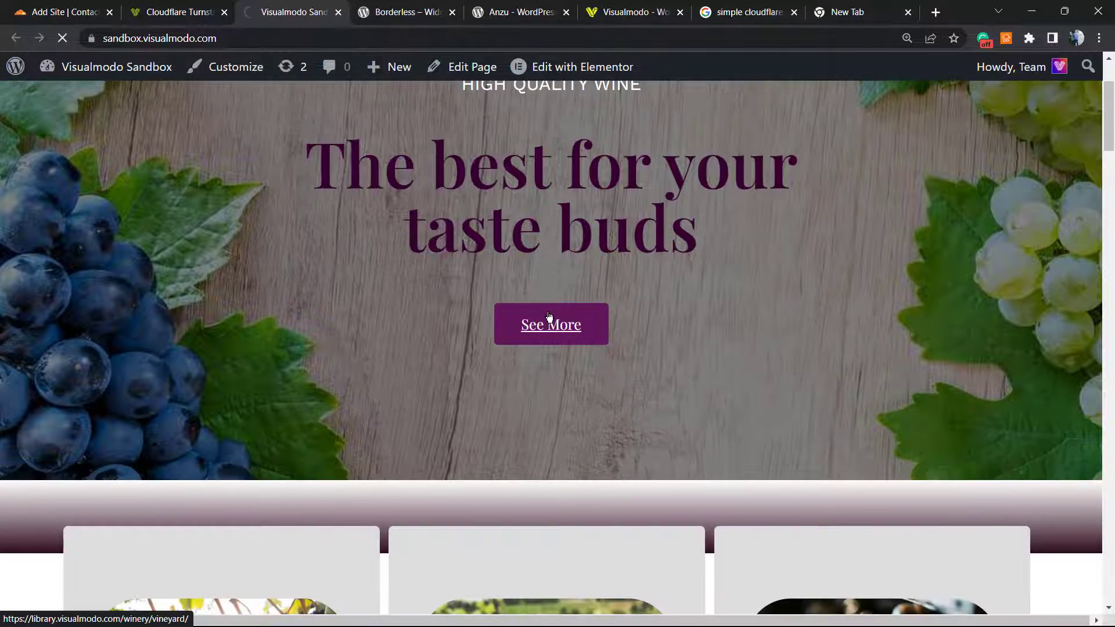
{"action": "scroll", "coordinate": [348, 334], "scroll_direction": "down", "scroll_amount": 1}
{"action": "scroll", "coordinate": [285, 320], "scroll_direction": "up", "scroll_amount": 1}
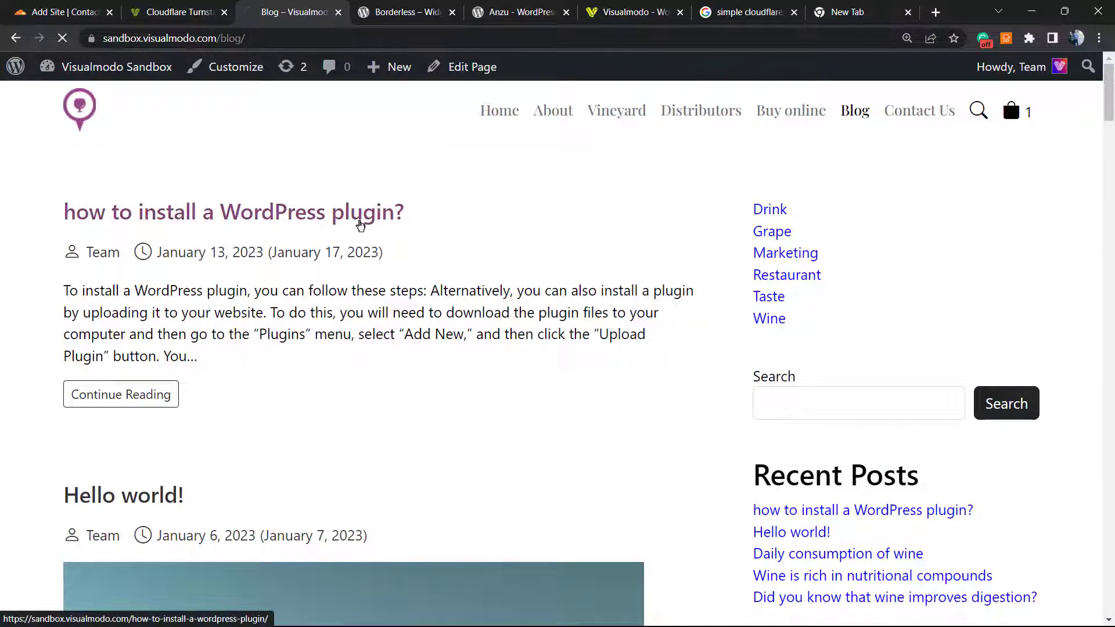
{"action": "left_click", "coordinate": [360, 216]}
{"action": "scroll", "coordinate": [417, 328], "scroll_direction": "down", "scroll_amount": 10}
{"action": "scroll", "coordinate": [413, 325], "scroll_direction": "down", "scroll_amount": 5}
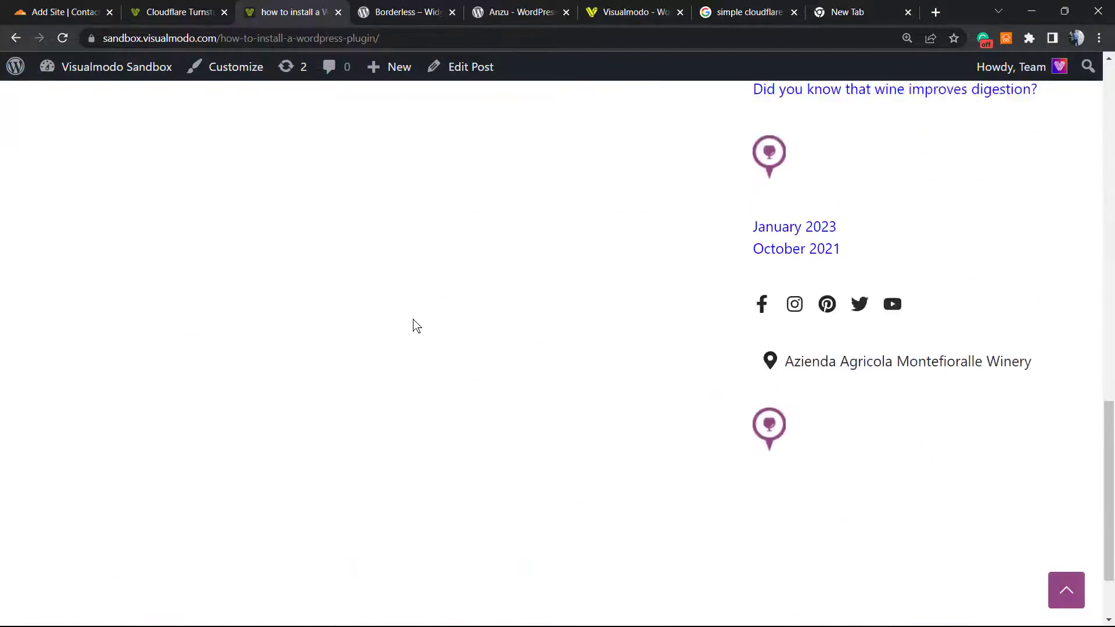
{"action": "scroll", "coordinate": [406, 325], "scroll_direction": "up", "scroll_amount": 10}
{"action": "scroll", "coordinate": [405, 321], "scroll_direction": "down", "scroll_amount": 1}
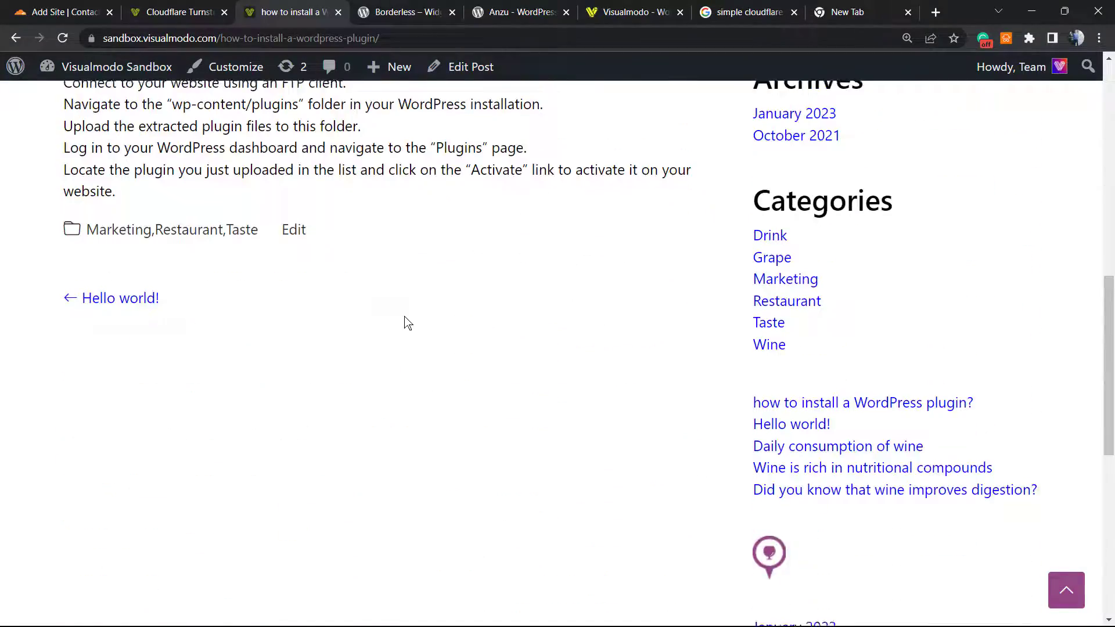
{"action": "scroll", "coordinate": [405, 321], "scroll_direction": "up", "scroll_amount": 12}
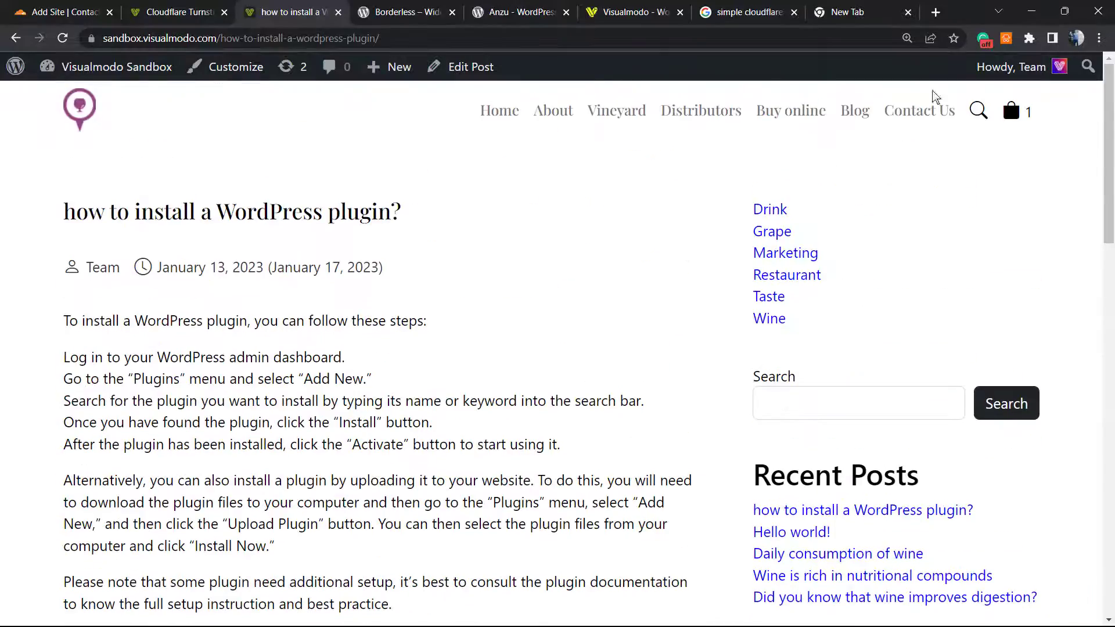
- Log out of WordPress and return to the site's home page by trimming the login path from the address
{"action": "mouse_move", "coordinate": [1011, 67]}
{"action": "left_click", "coordinate": [959, 158]}
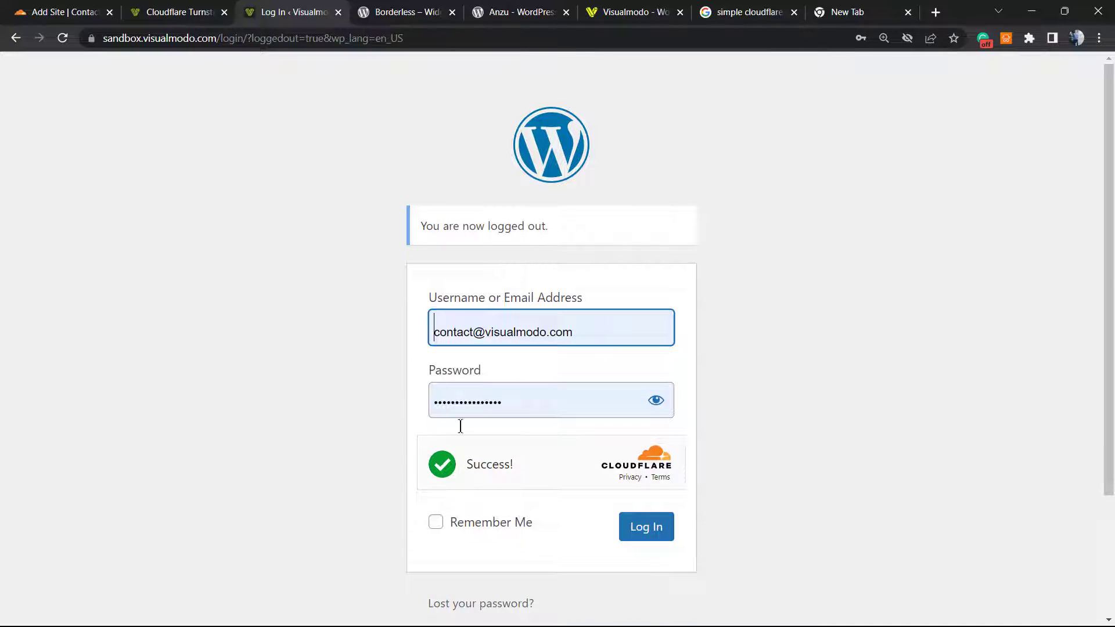
{"action": "left_click_drag", "start_coordinate": [219, 38], "coordinate": [602, 66]}
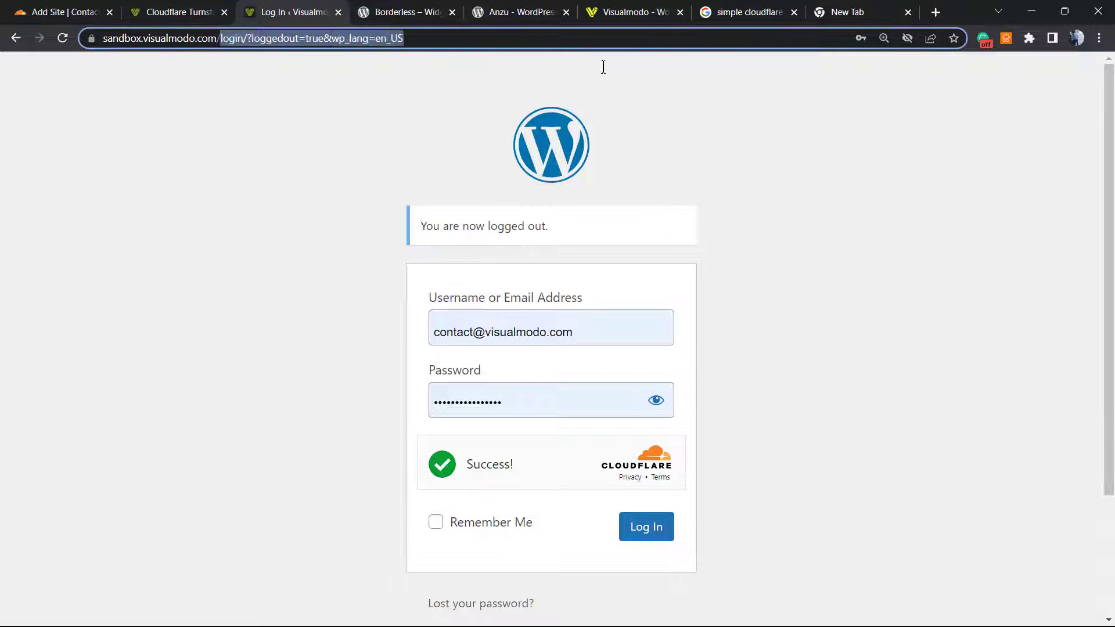
{"action": "key", "text": "BackSpace"}
{"action": "key", "text": "Return"}
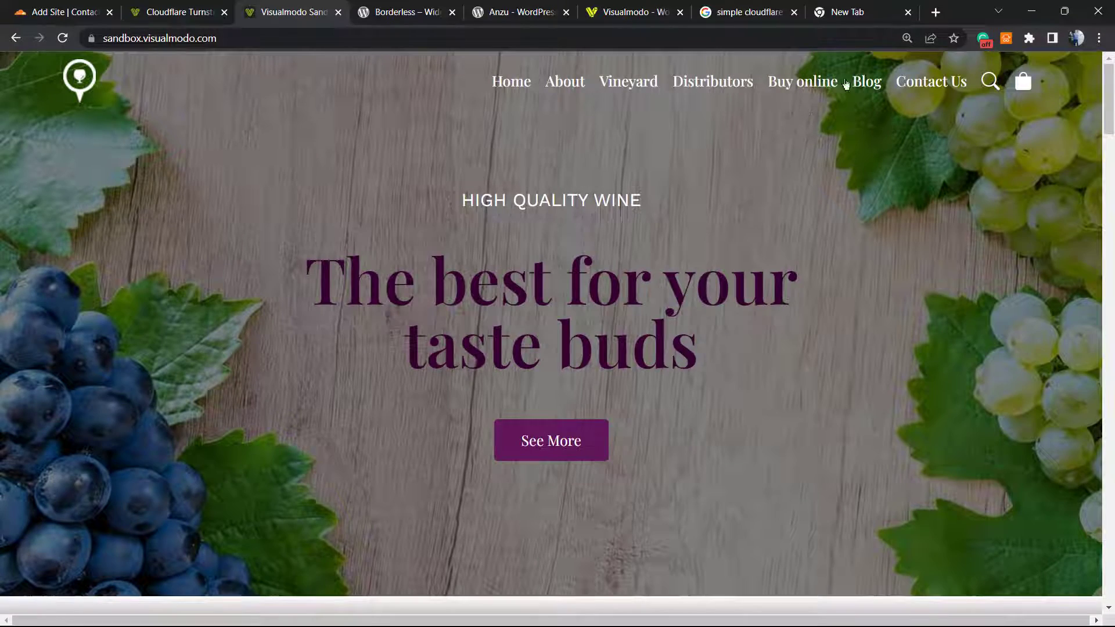
- Open the "how to install a WordPress plugin?" post as a logged-out visitor and check it for a comment form
{"action": "left_click", "coordinate": [846, 83]}
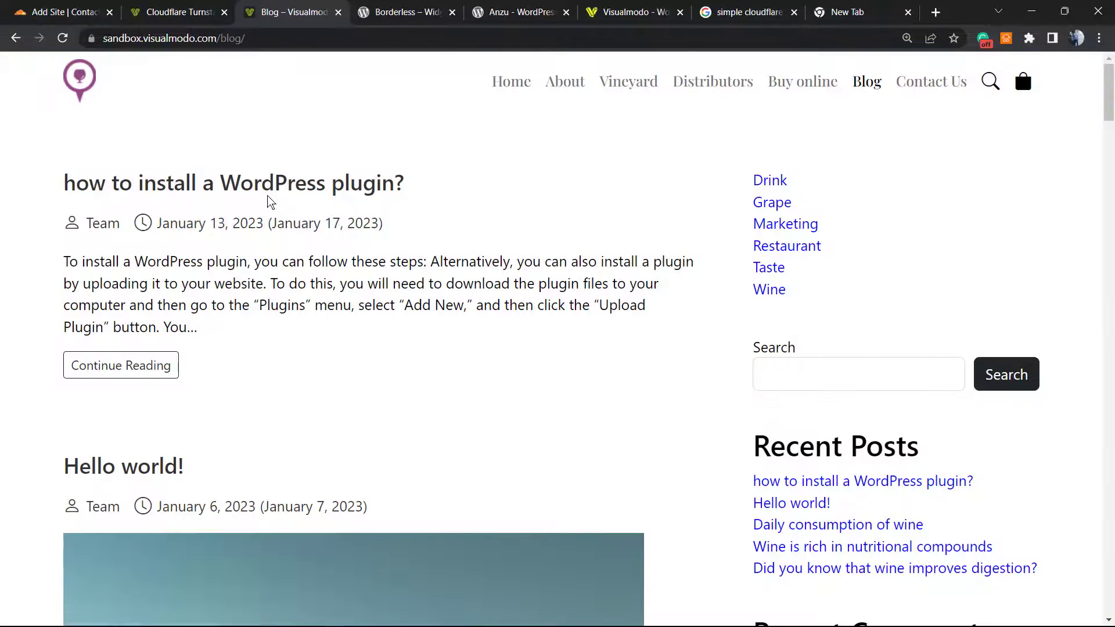
{"action": "left_click", "coordinate": [269, 199]}
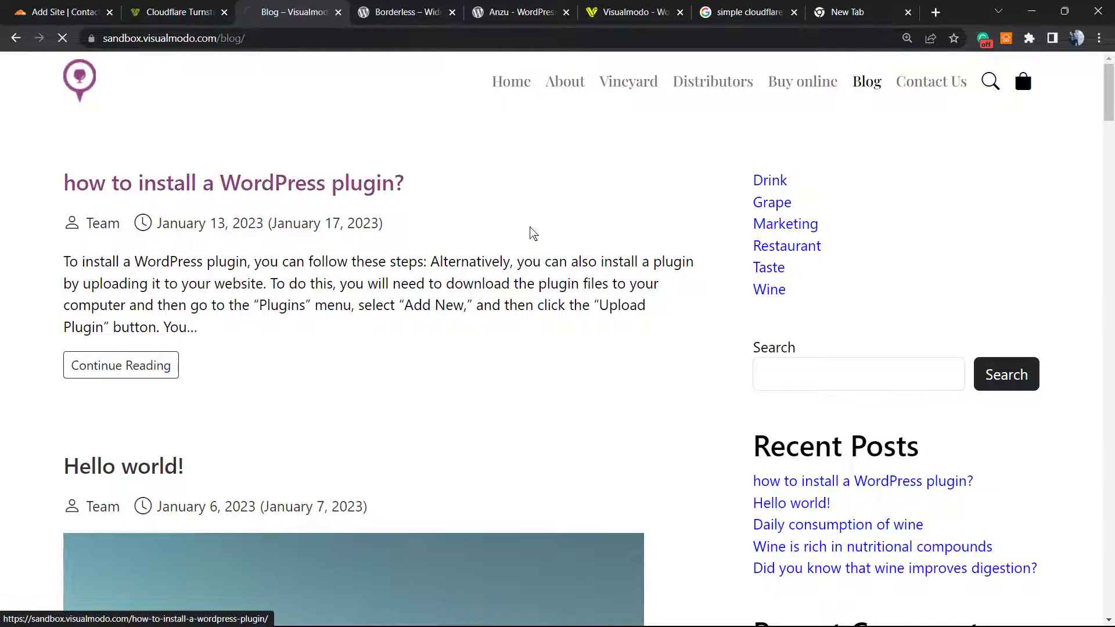
{"action": "scroll", "coordinate": [444, 298], "scroll_direction": "down", "scroll_amount": 5}
{"action": "scroll", "coordinate": [441, 298], "scroll_direction": "down", "scroll_amount": 10}
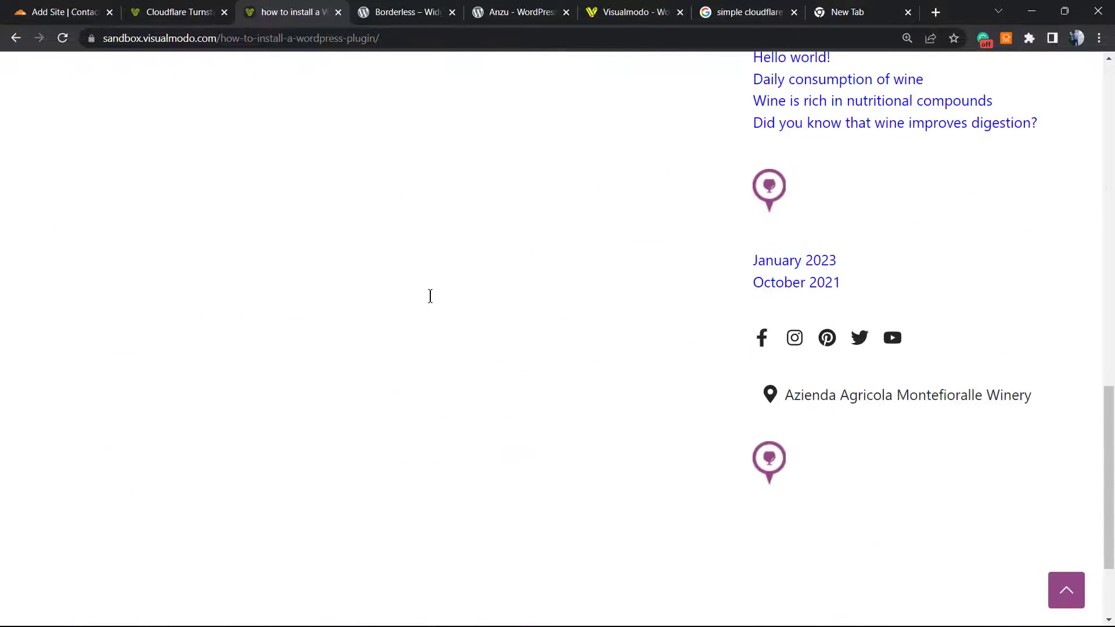
{"action": "scroll", "coordinate": [425, 301], "scroll_direction": "up", "scroll_amount": 7}
{"action": "scroll", "coordinate": [401, 304], "scroll_direction": "up", "scroll_amount": 10}
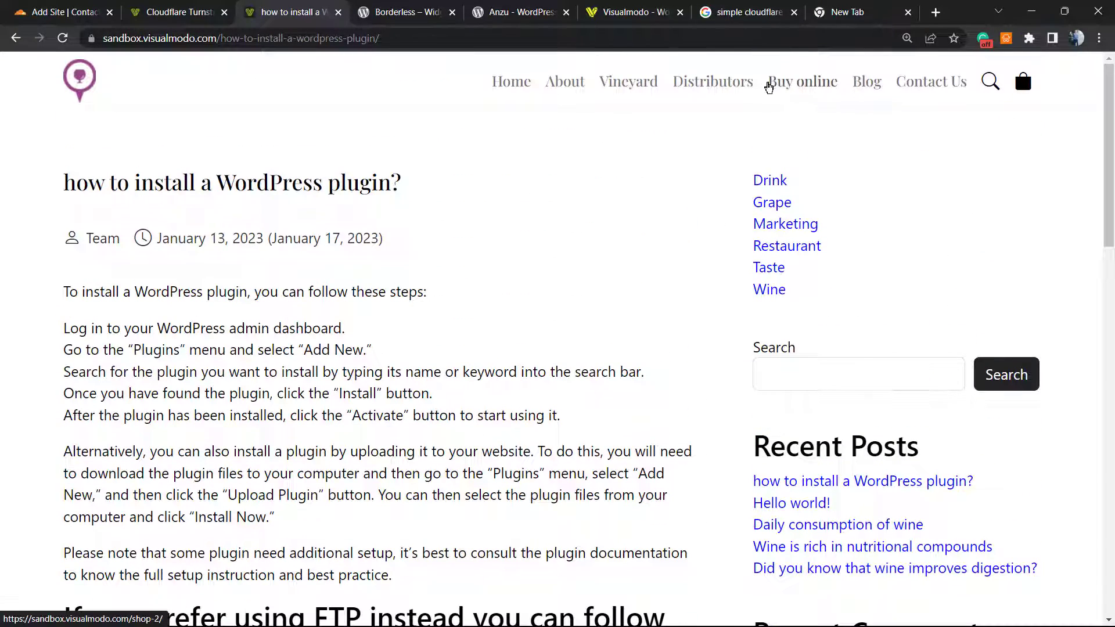
- Open the Concentrated wine from the Buy online shop and examine its product page for purchase options
{"action": "left_click", "coordinate": [797, 87]}
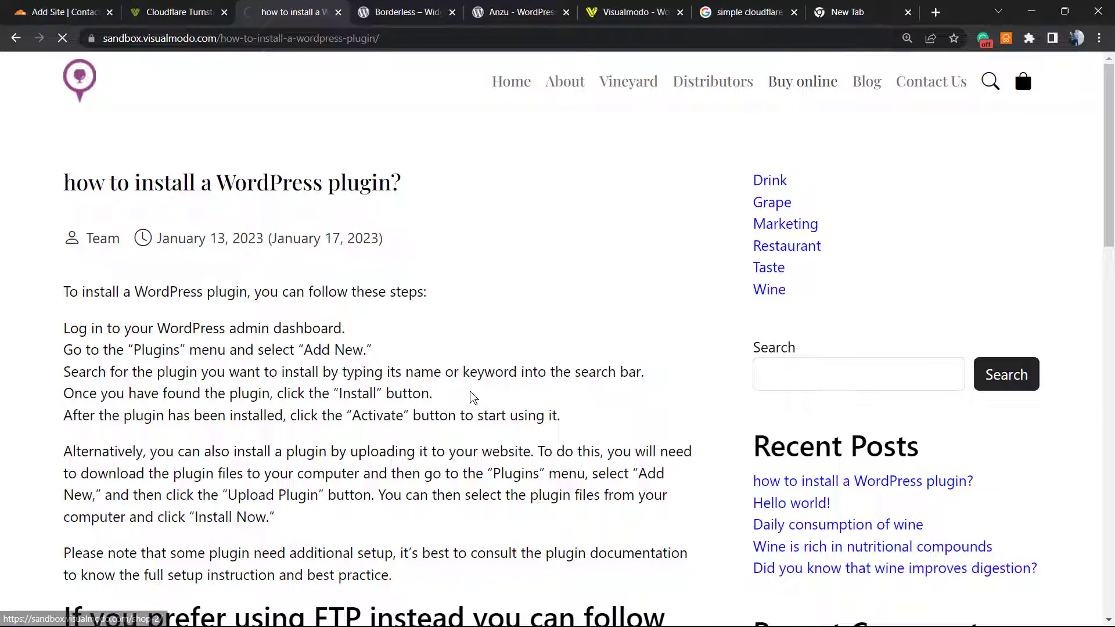
{"action": "scroll", "coordinate": [441, 392], "scroll_direction": "down", "scroll_amount": 4}
{"action": "left_click", "coordinate": [279, 234]}
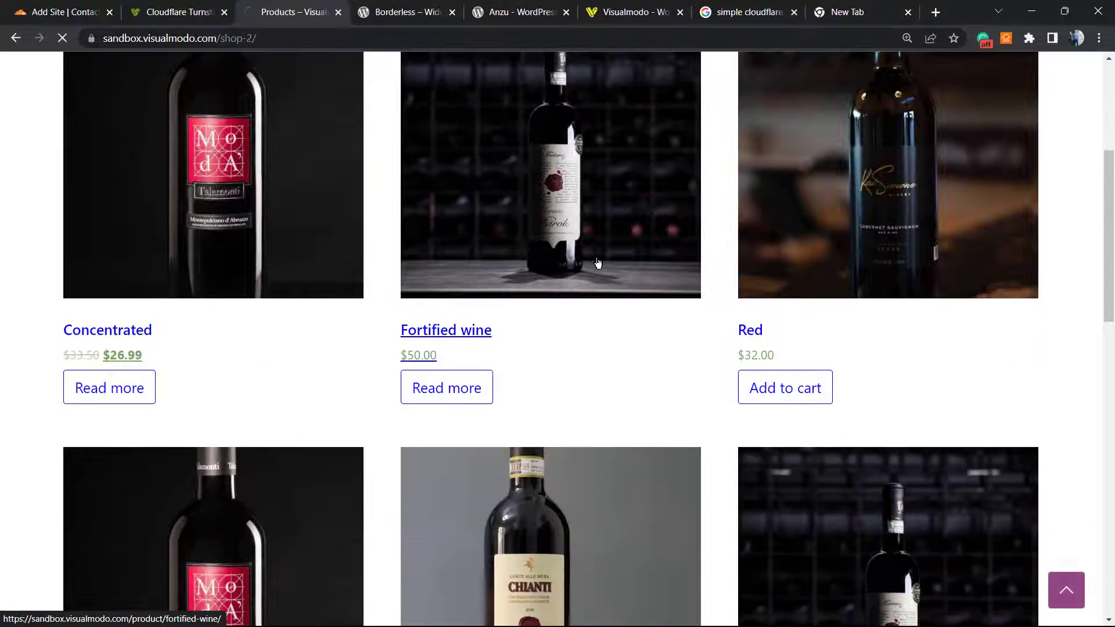
{"action": "scroll", "coordinate": [580, 278], "scroll_direction": "down", "scroll_amount": 5}
{"action": "scroll", "coordinate": [672, 282], "scroll_direction": "down", "scroll_amount": 5}
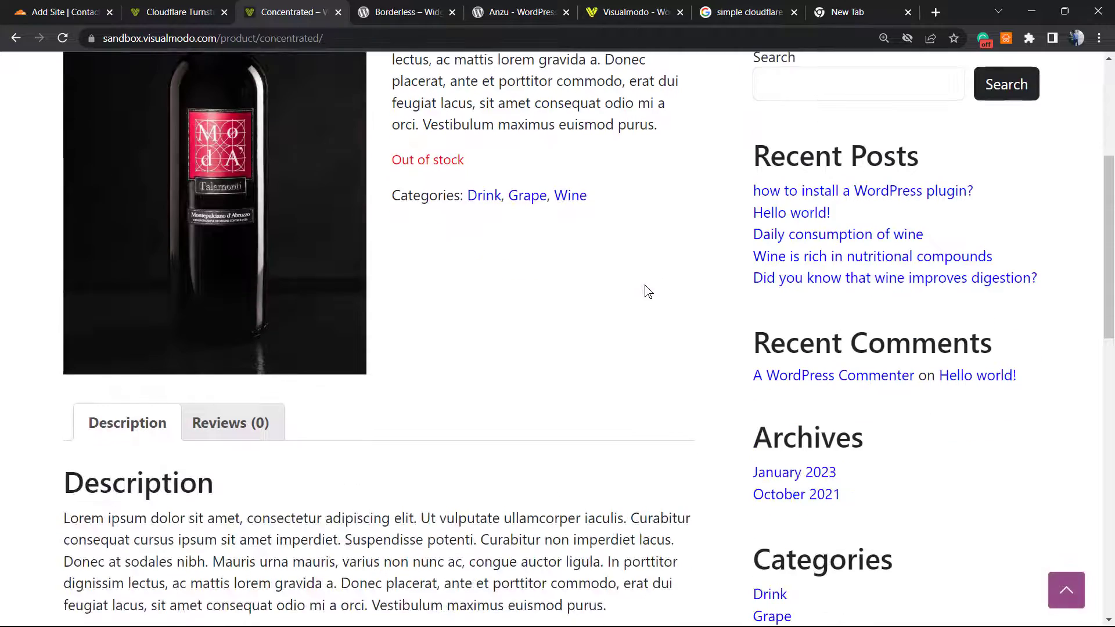
{"action": "scroll", "coordinate": [587, 296], "scroll_direction": "up", "scroll_amount": 7}
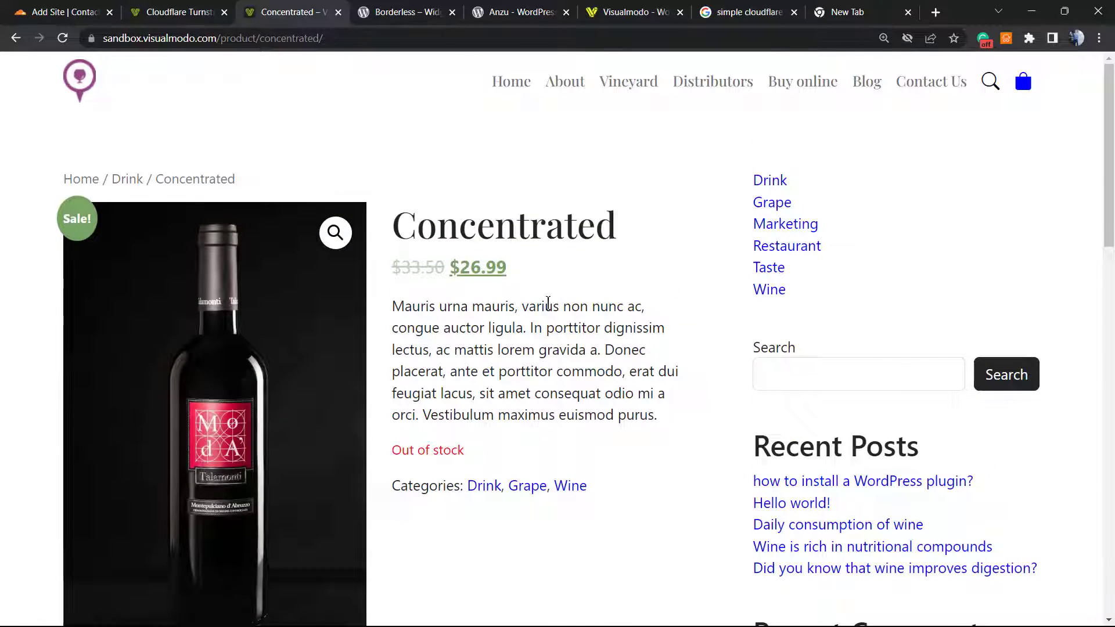
{"action": "scroll", "coordinate": [547, 303], "scroll_direction": "down", "scroll_amount": 6}
{"action": "scroll", "coordinate": [440, 267], "scroll_direction": "up", "scroll_amount": 6}
- Return to the Buy online shop, open the Red wine product and add one bottle to the cart
{"action": "left_click", "coordinate": [781, 87]}
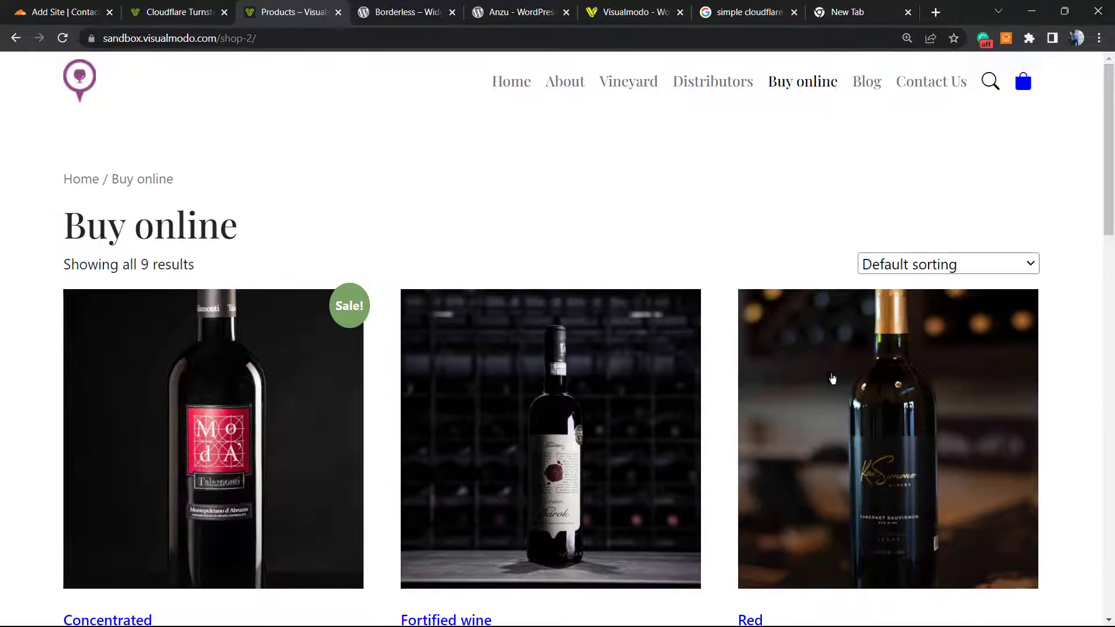
{"action": "left_click", "coordinate": [723, 258]}
{"action": "scroll", "coordinate": [521, 285], "scroll_direction": "down", "scroll_amount": 3}
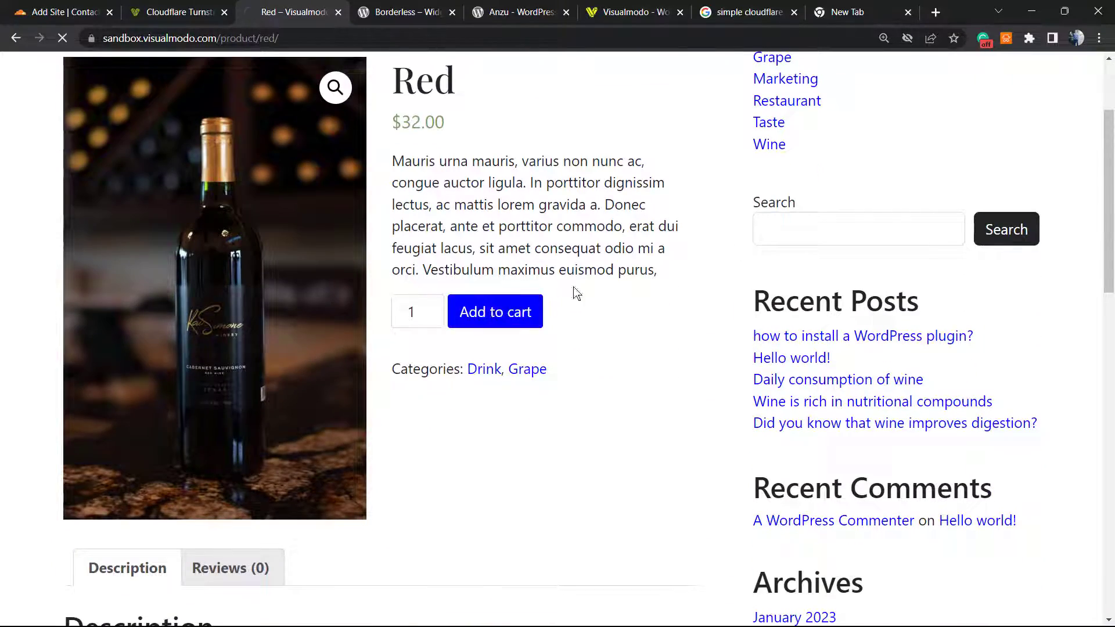
{"action": "scroll", "coordinate": [676, 221], "scroll_direction": "down", "scroll_amount": 2}
{"action": "scroll", "coordinate": [583, 222], "scroll_direction": "down", "scroll_amount": 6}
{"action": "scroll", "coordinate": [589, 224], "scroll_direction": "up", "scroll_amount": 6}
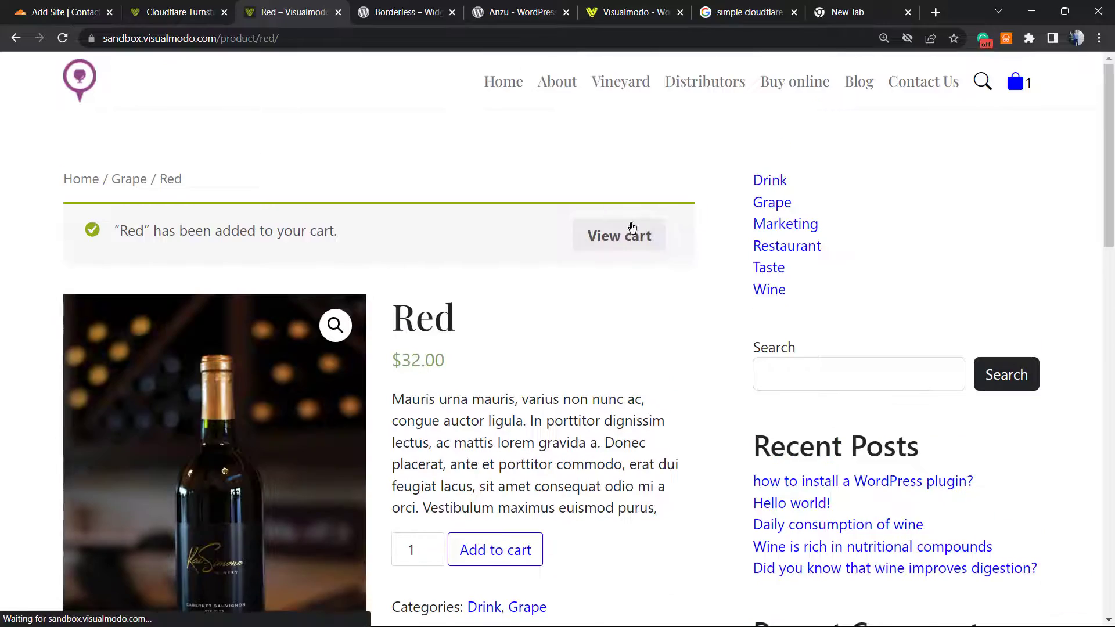
- View the cart, proceed to checkout and check for the Turnstile widget below the order summary
{"action": "left_click", "coordinate": [627, 226]}
{"action": "scroll", "coordinate": [491, 307], "scroll_direction": "down", "scroll_amount": 3}
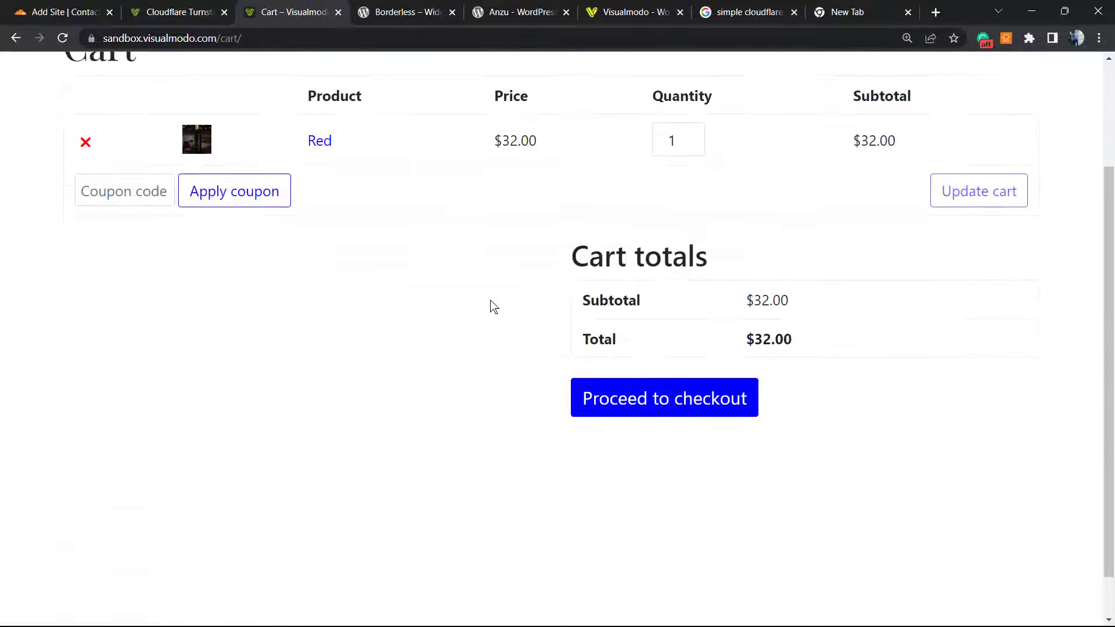
{"action": "scroll", "coordinate": [569, 476], "scroll_direction": "up", "scroll_amount": 1}
{"action": "left_click", "coordinate": [573, 473]}
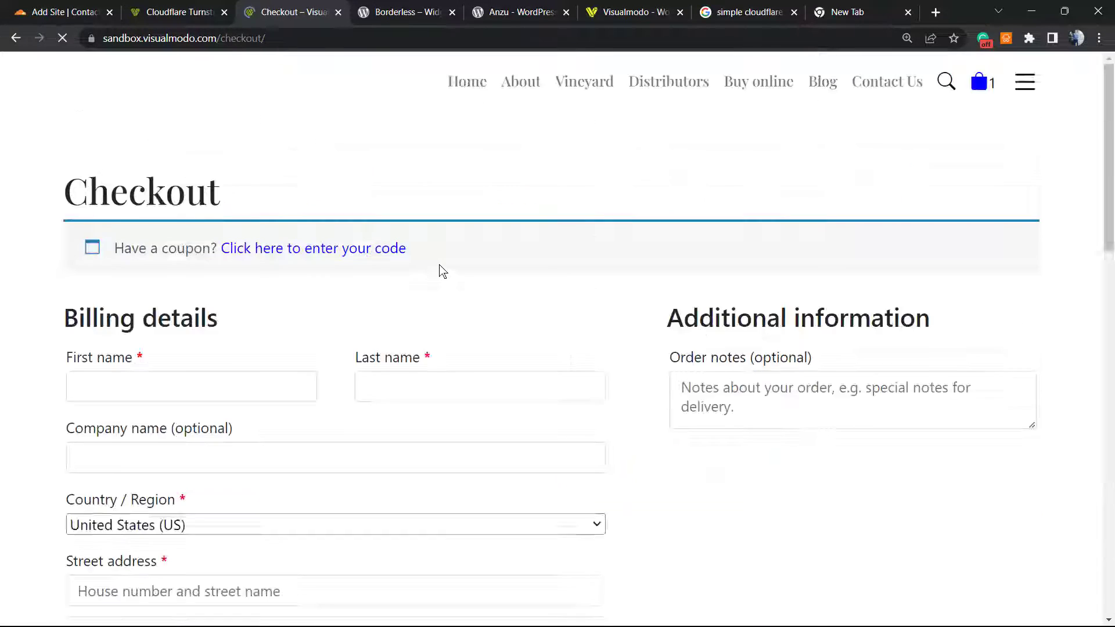
{"action": "scroll", "coordinate": [429, 276], "scroll_direction": "down", "scroll_amount": 4}
{"action": "scroll", "coordinate": [406, 267], "scroll_direction": "down", "scroll_amount": 10}
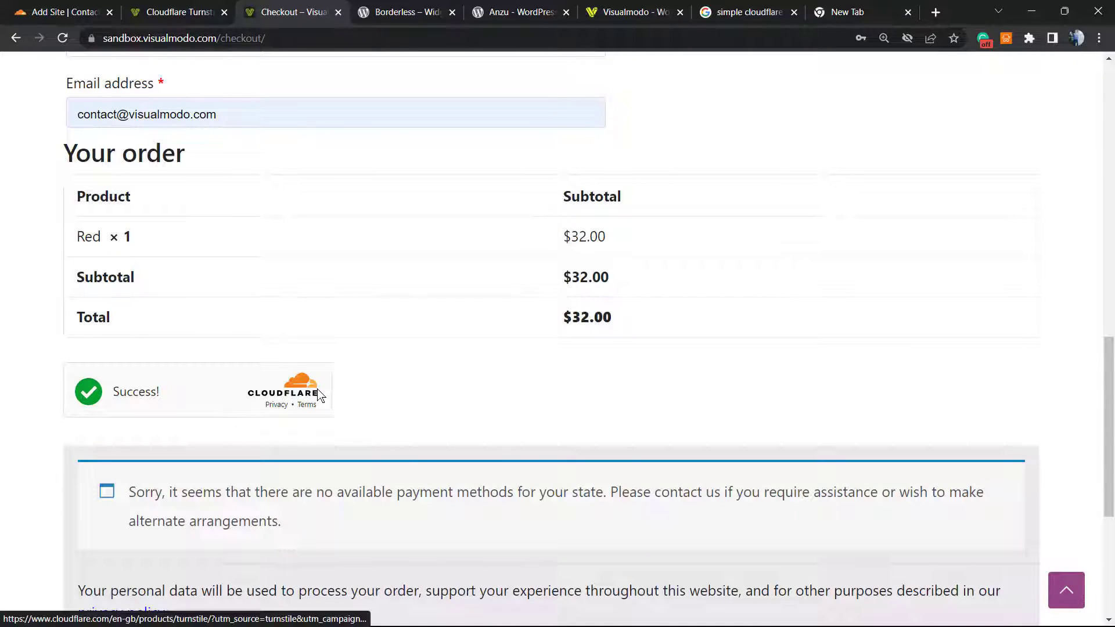
{"action": "scroll", "coordinate": [397, 392], "scroll_direction": "up", "scroll_amount": 10}
{"action": "scroll", "coordinate": [386, 399], "scroll_direction": "up", "scroll_amount": 3}
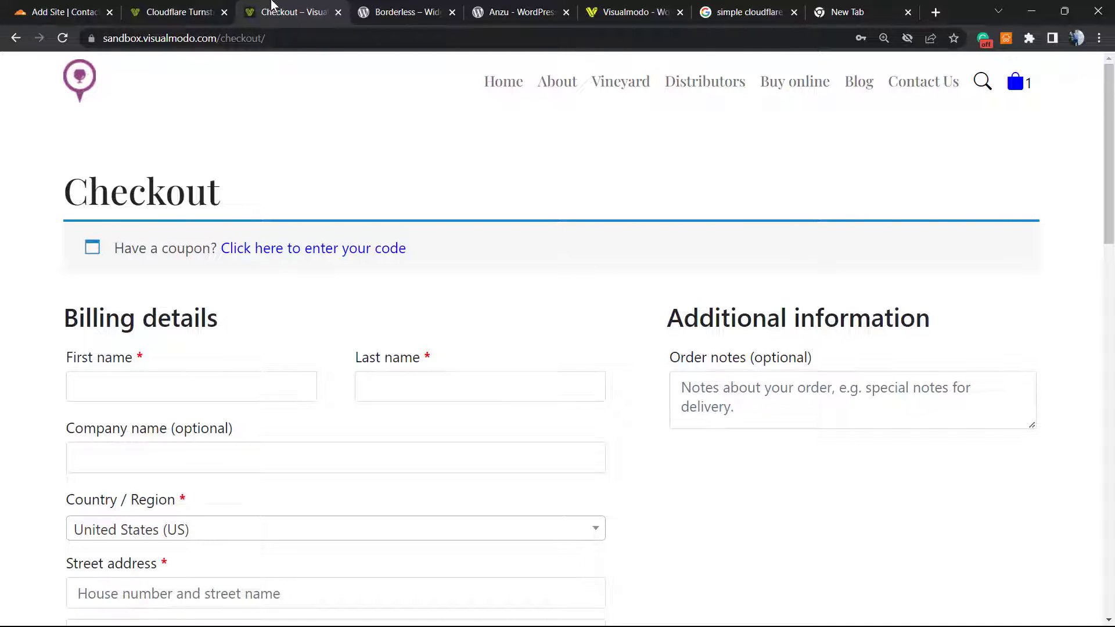
- Return to the Simple Cloudflare Turnstile settings page and log back in with the prefilled credentials in the expired-session prompt
{"action": "left_click", "coordinate": [28, 6]}
{"action": "left_click", "coordinate": [181, 12]}
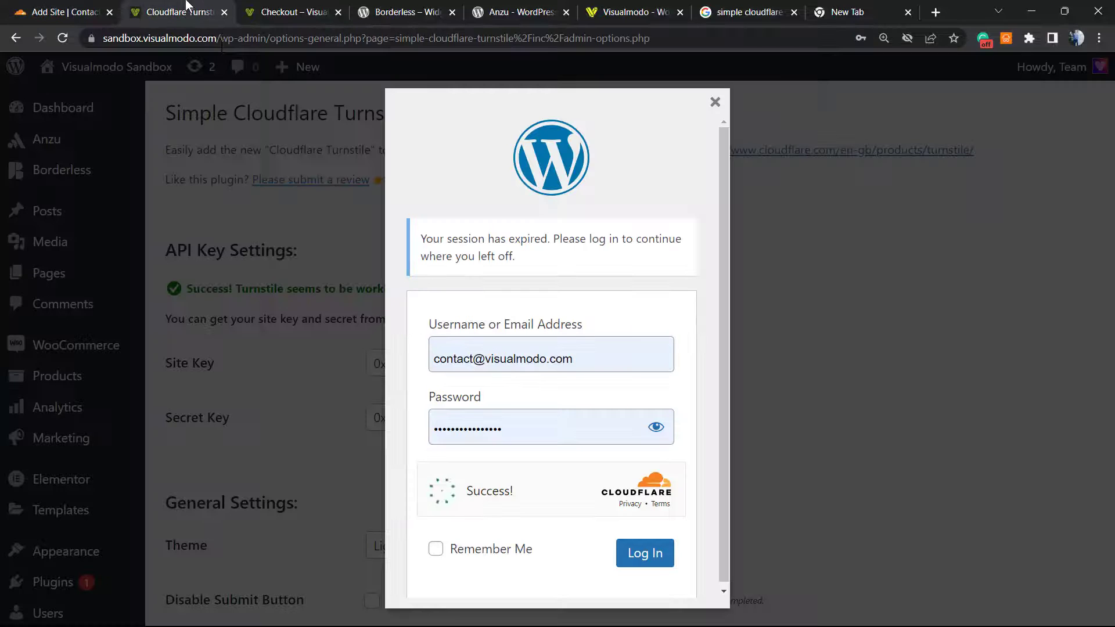
{"action": "left_click", "coordinate": [642, 552]}
- Review the Turnstile plugin's general settings and its WordPress form options, expanding the WooCommerce Forms section to examine its options
{"action": "scroll", "coordinate": [333, 395], "scroll_direction": "down", "scroll_amount": 12}
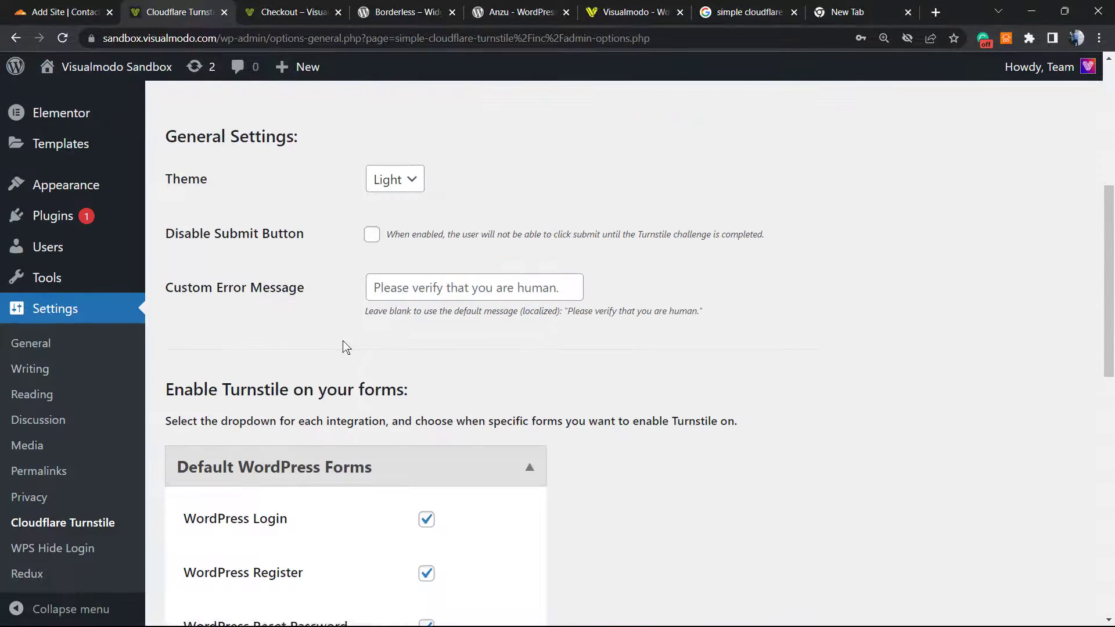
{"action": "scroll", "coordinate": [296, 405], "scroll_direction": "down", "scroll_amount": 7}
{"action": "scroll", "coordinate": [309, 411], "scroll_direction": "up", "scroll_amount": 4}
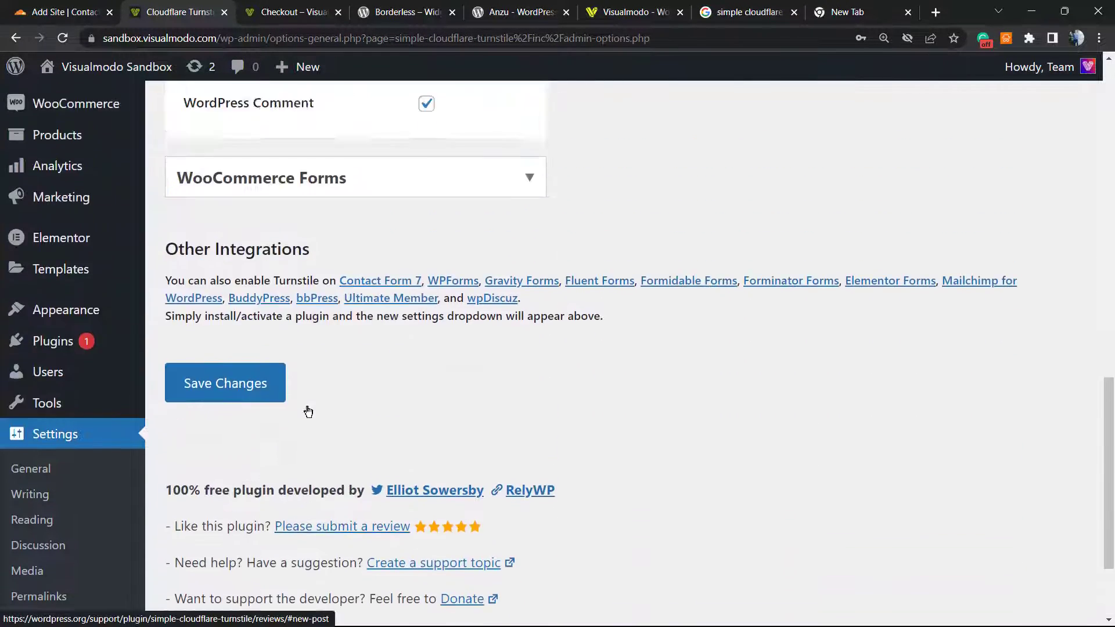
{"action": "left_click", "coordinate": [401, 267]}
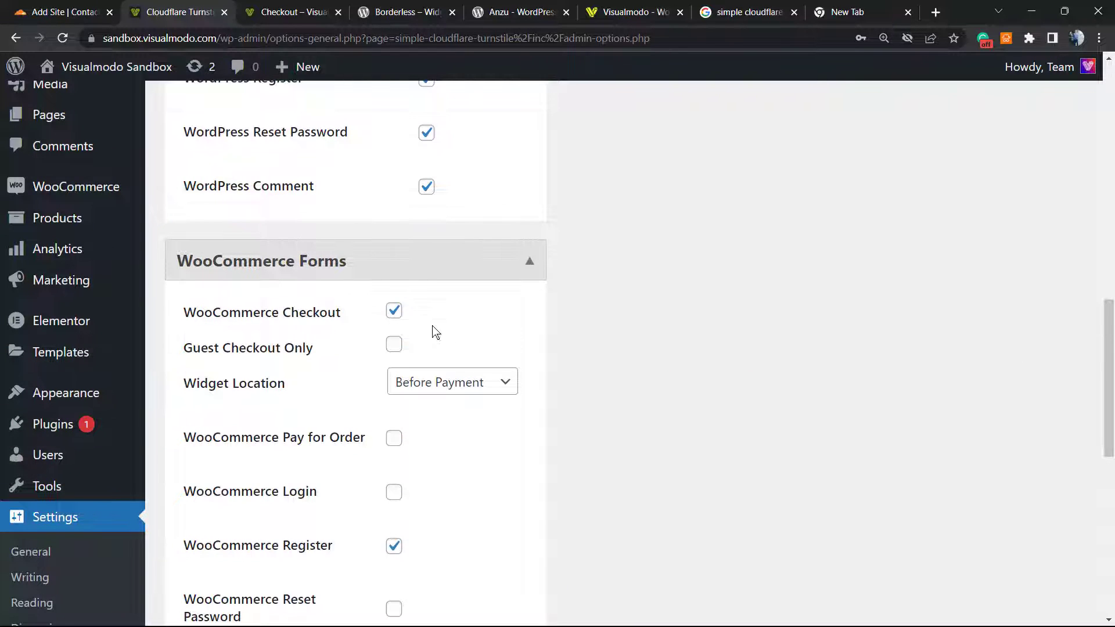
{"action": "scroll", "coordinate": [444, 343], "scroll_direction": "down", "scroll_amount": 6}
{"action": "scroll", "coordinate": [436, 348], "scroll_direction": "up", "scroll_amount": 8}
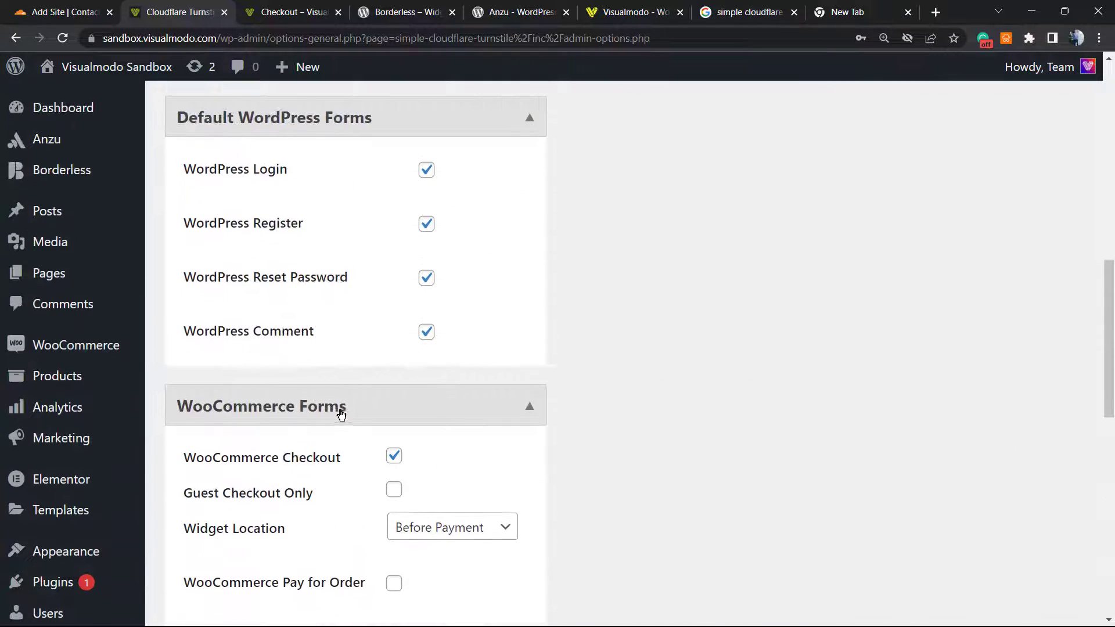
{"action": "scroll", "coordinate": [343, 414], "scroll_direction": "up", "scroll_amount": 8}
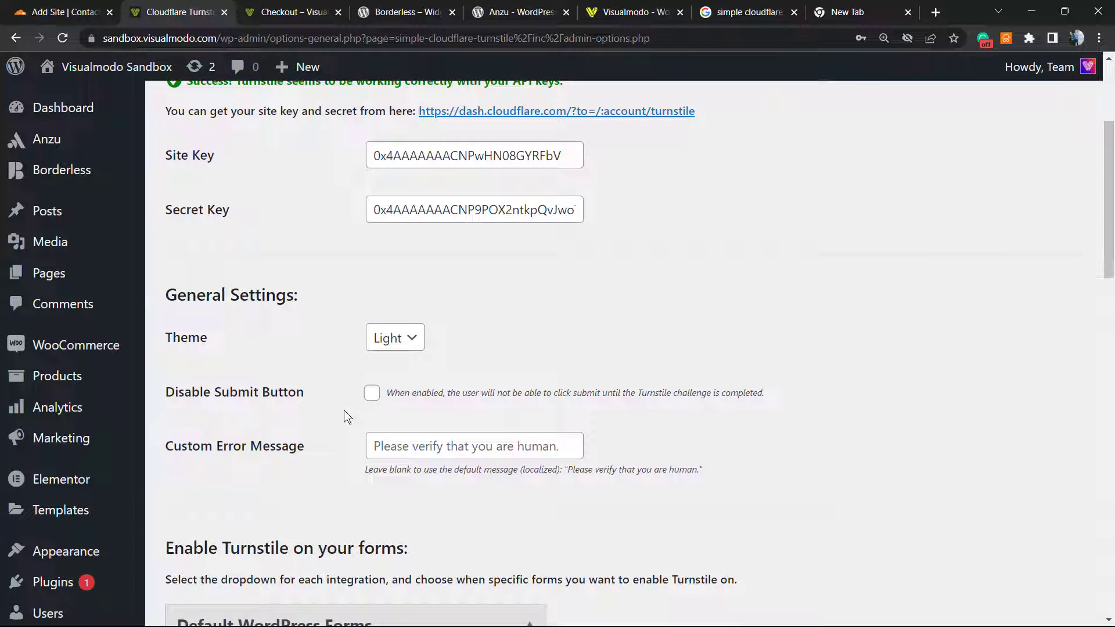
- Try to set the Turnstile theme to Dark and save the plugin settings
{"action": "left_click", "coordinate": [401, 337]}
{"action": "left_click", "coordinate": [399, 380]}
{"action": "scroll", "coordinate": [232, 430], "scroll_direction": "down", "scroll_amount": 15}
{"action": "scroll", "coordinate": [227, 440], "scroll_direction": "down", "scroll_amount": 2}
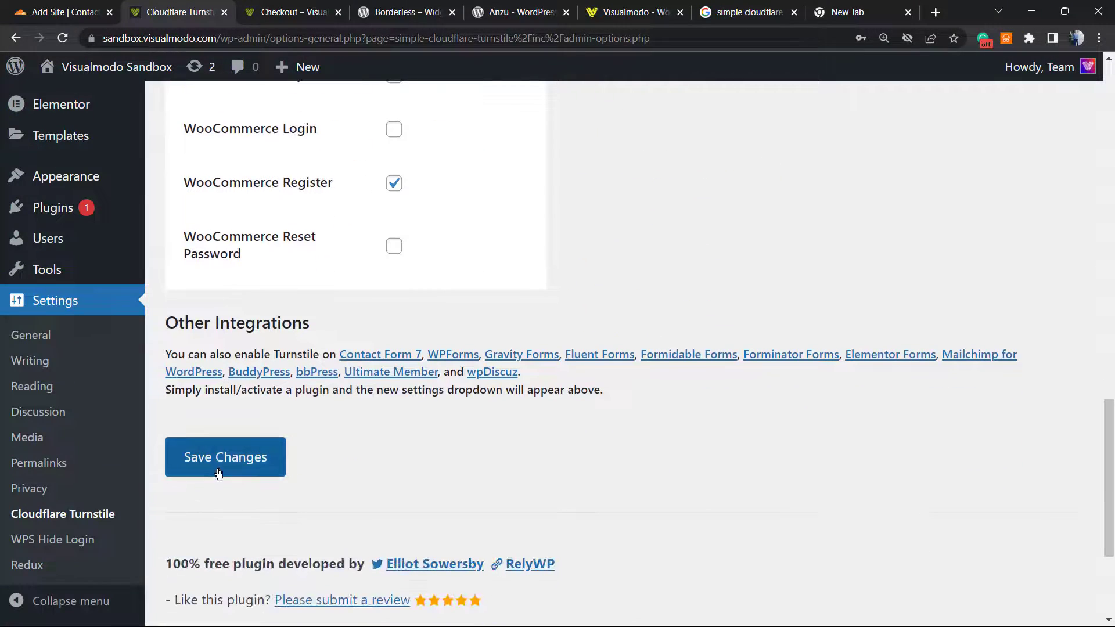
{"action": "left_click", "coordinate": [214, 459]}
- Reload the checkout page and examine the Turnstile widget's appearance below the order summary
{"action": "left_click", "coordinate": [293, 12]}
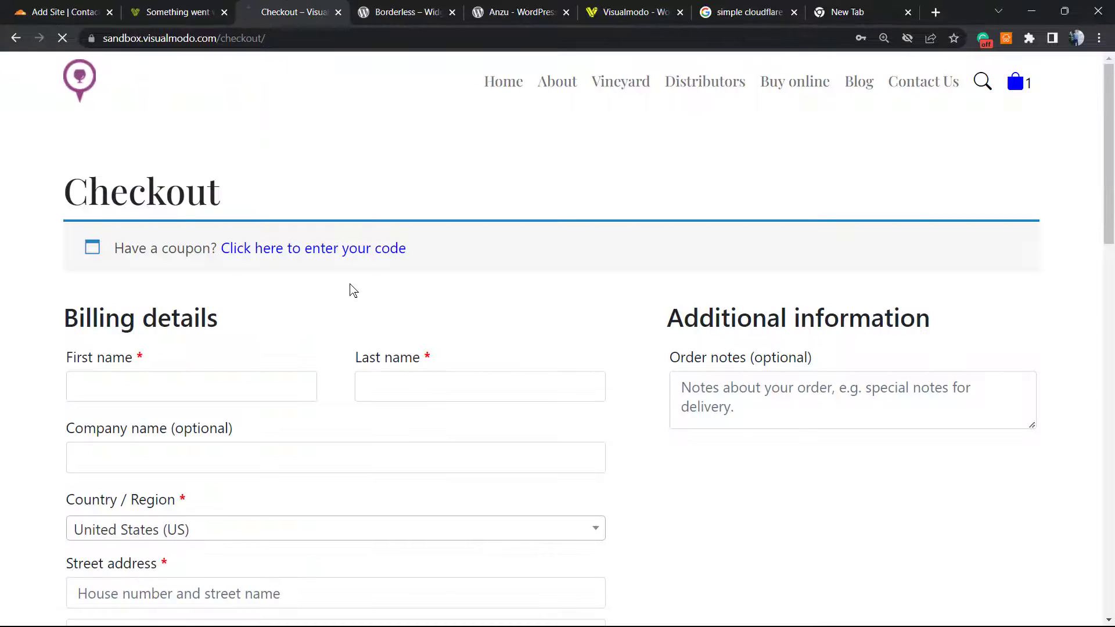
{"action": "scroll", "coordinate": [314, 313], "scroll_direction": "down", "scroll_amount": 4}
{"action": "scroll", "coordinate": [313, 313], "scroll_direction": "down", "scroll_amount": 10}
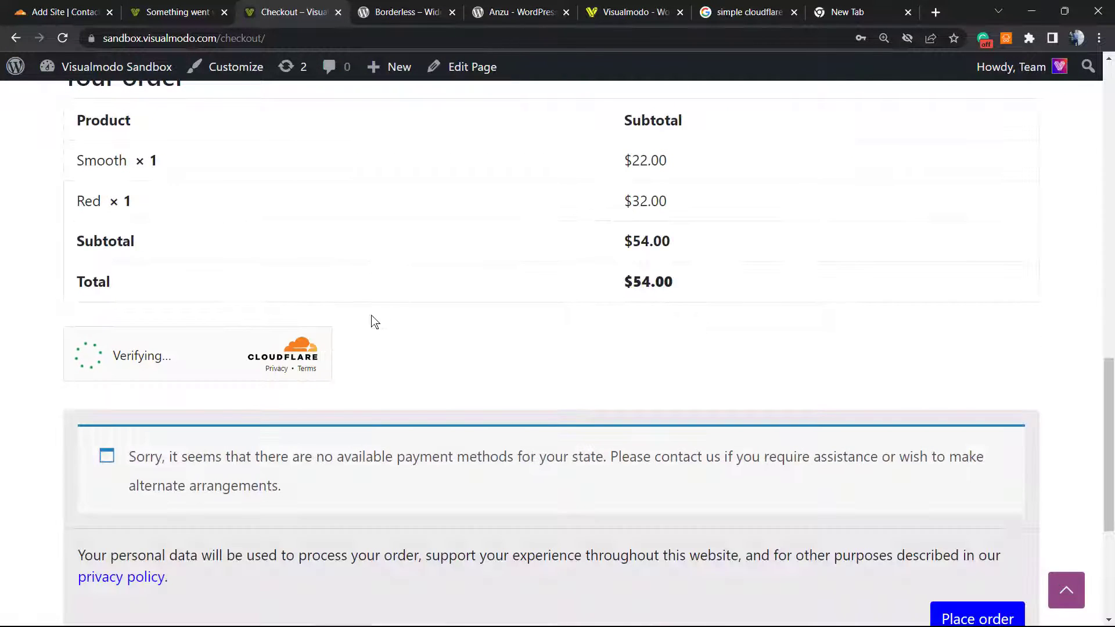
- Return to the plugin settings by retrying from the expired-link page, set the Turnstile theme to Dark and save the changes
{"action": "left_click", "coordinate": [197, 11]}
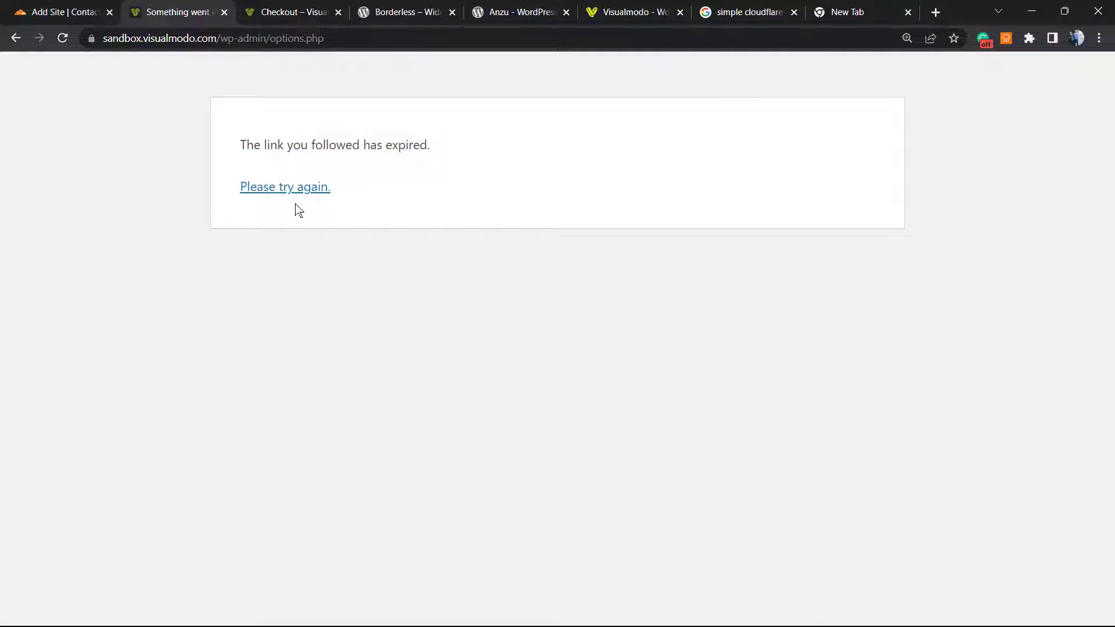
{"action": "left_click", "coordinate": [299, 188]}
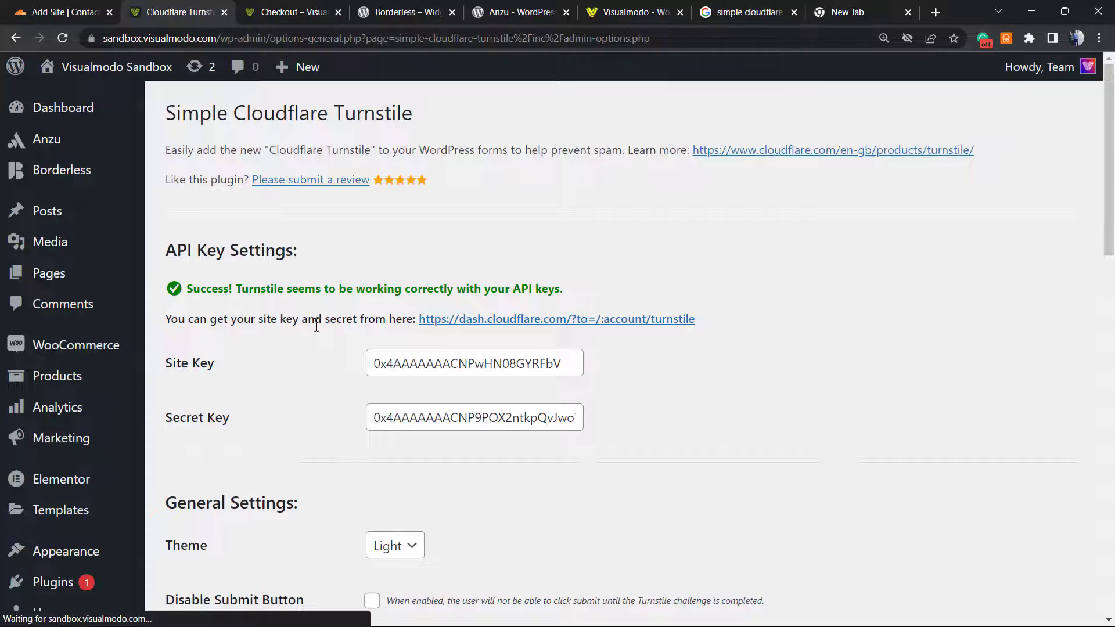
{"action": "scroll", "coordinate": [302, 334], "scroll_direction": "down", "scroll_amount": 5}
{"action": "left_click", "coordinate": [373, 258]}
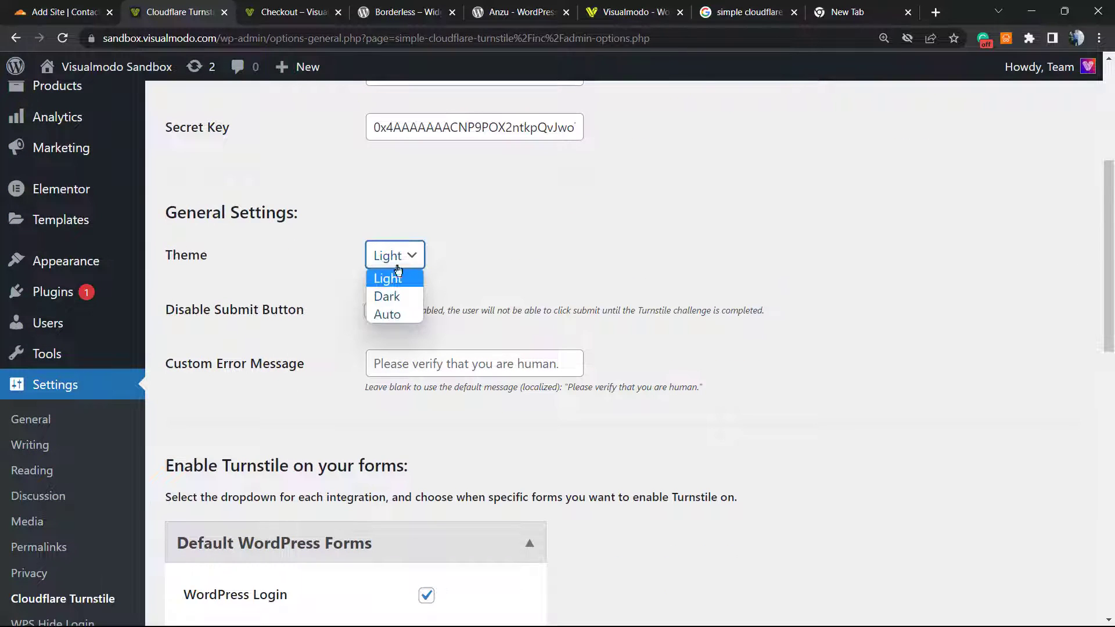
{"action": "left_click", "coordinate": [381, 296]}
{"action": "scroll", "coordinate": [214, 397], "scroll_direction": "down", "scroll_amount": 12}
{"action": "left_click", "coordinate": [215, 324]}
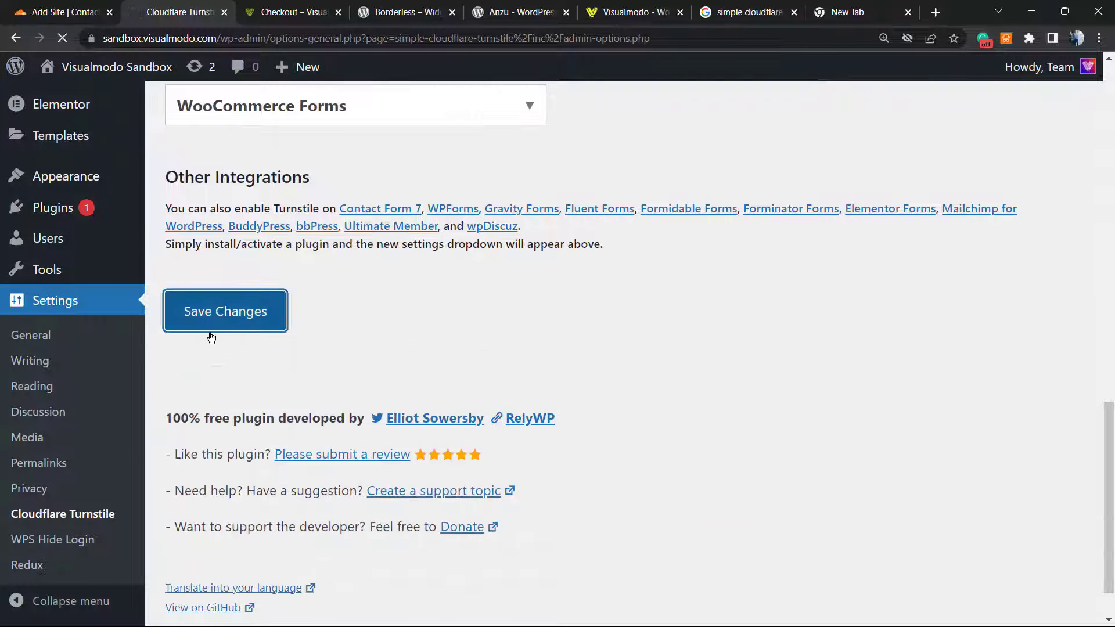
- Go back to the checkout page and check the Turnstile widget with the Dark theme applied
{"action": "left_click", "coordinate": [279, 7]}
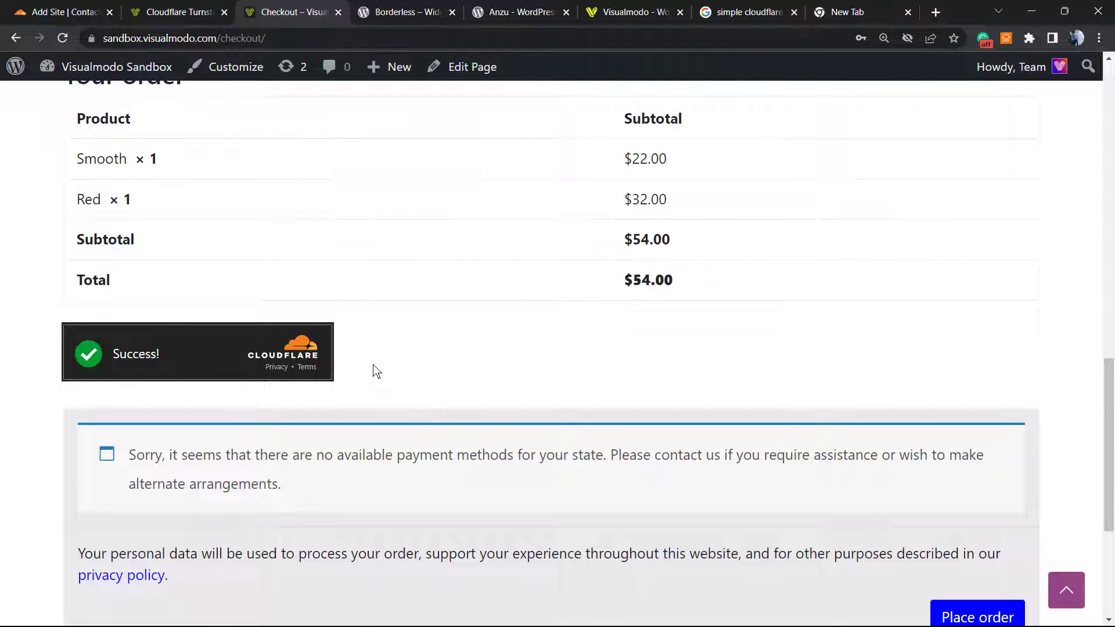
{"action": "scroll", "coordinate": [382, 371], "scroll_direction": "up", "scroll_amount": 15}
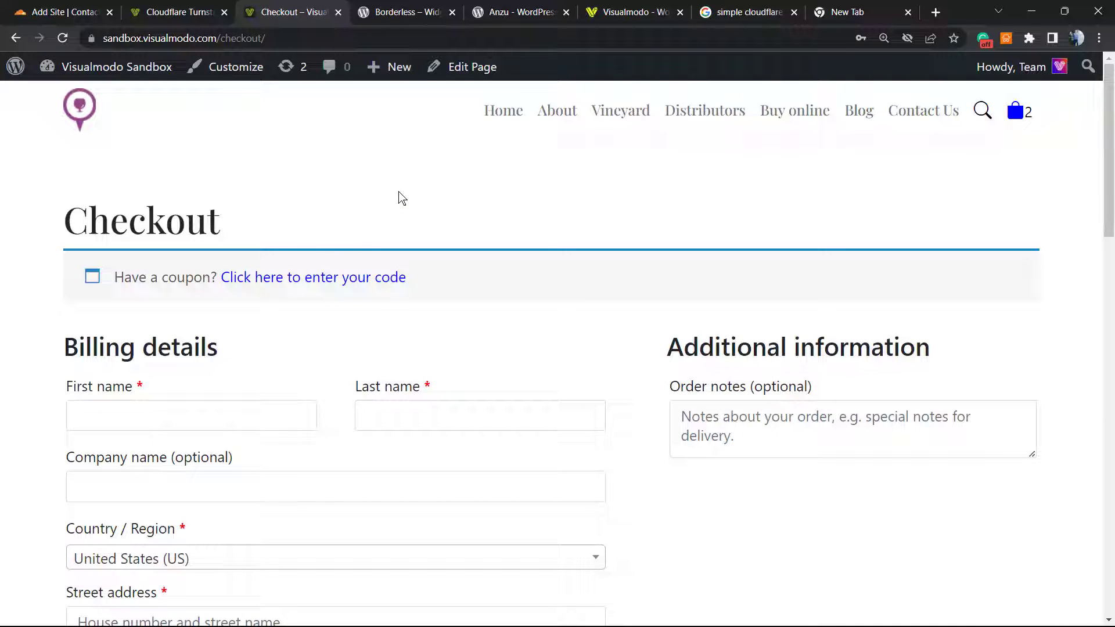
- View the Borderless plugin page and the Anzu theme page on WordPress.org, highlighting each product's name
{"action": "left_click", "coordinate": [391, 3]}
{"action": "double_click", "coordinate": [287, 532]}
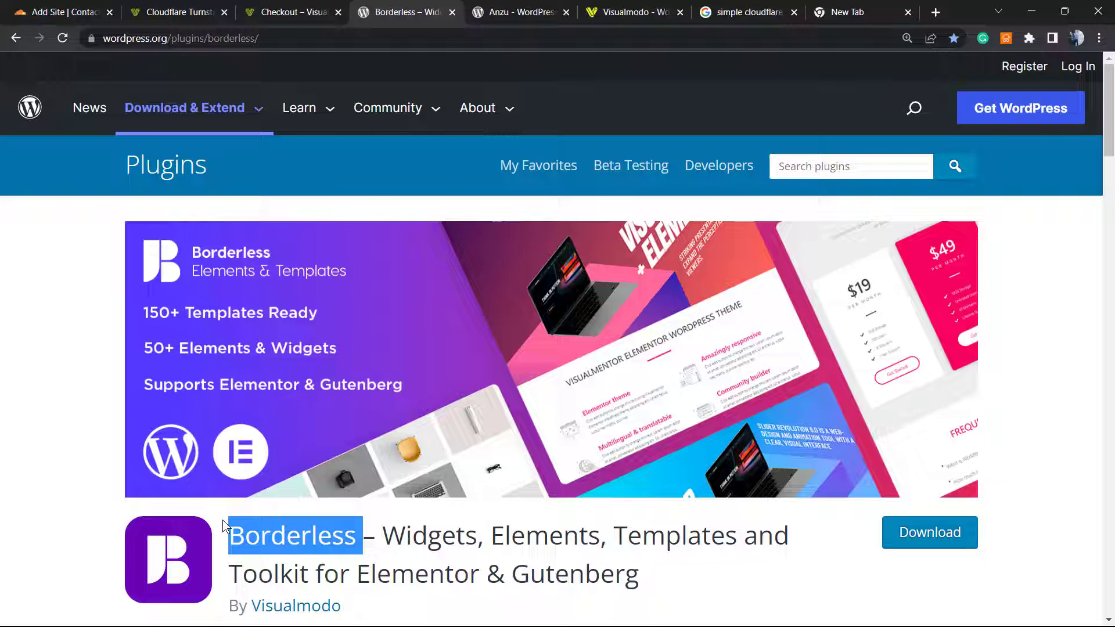
{"action": "left_click", "coordinate": [592, 9]}
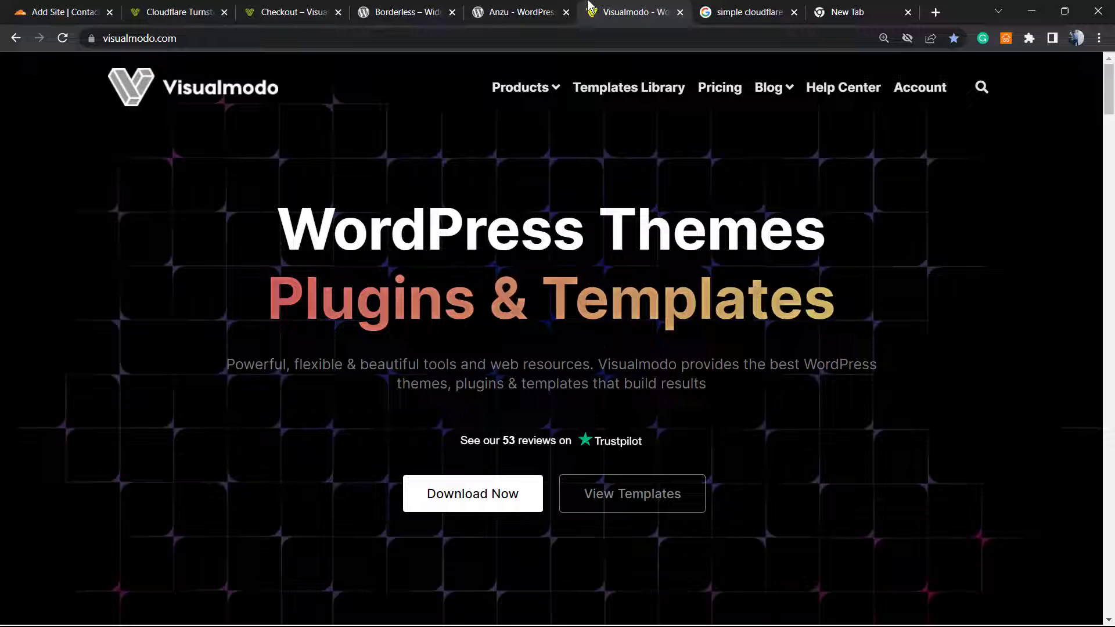
{"action": "left_click", "coordinate": [520, 11]}
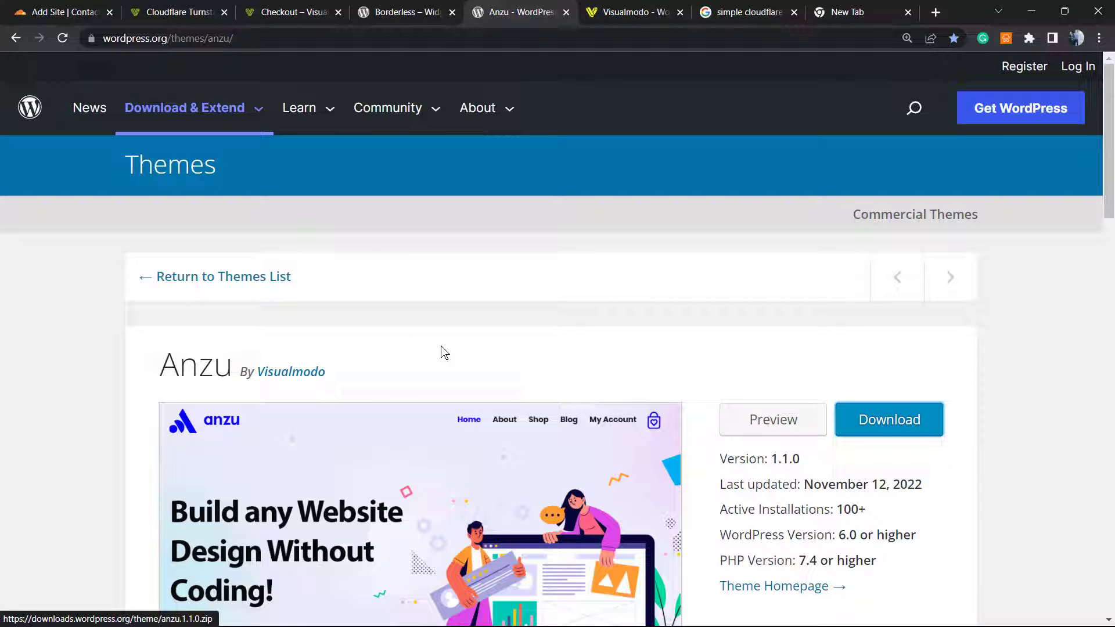
{"action": "double_click", "coordinate": [160, 364]}
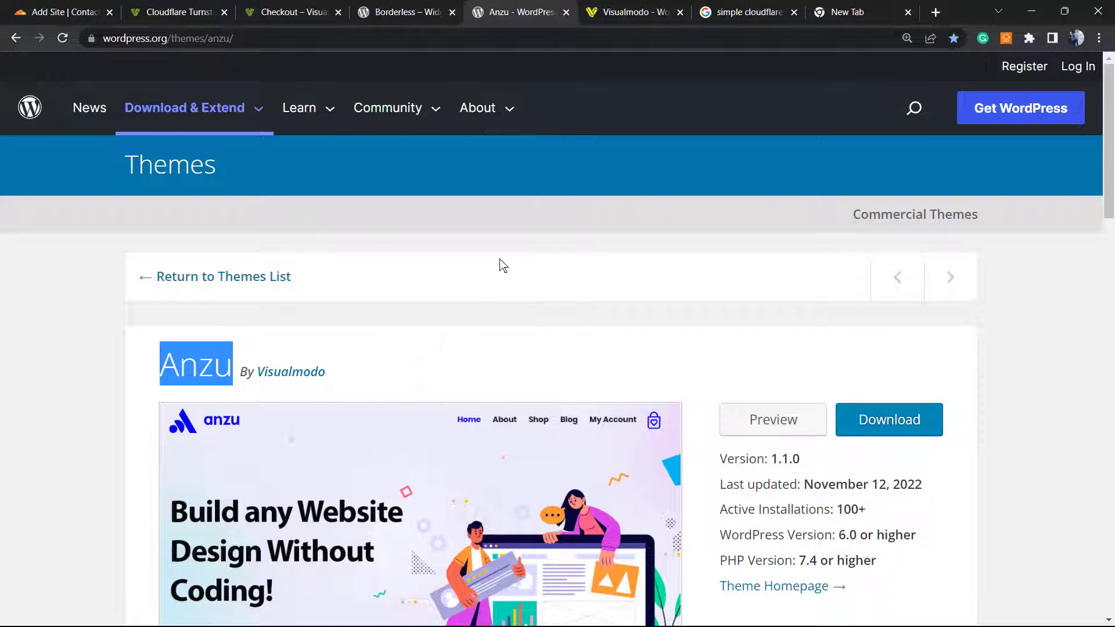
- Open the Templates Library on the Visualmodo website and browse through the starter templates
{"action": "left_click", "coordinate": [641, 8]}
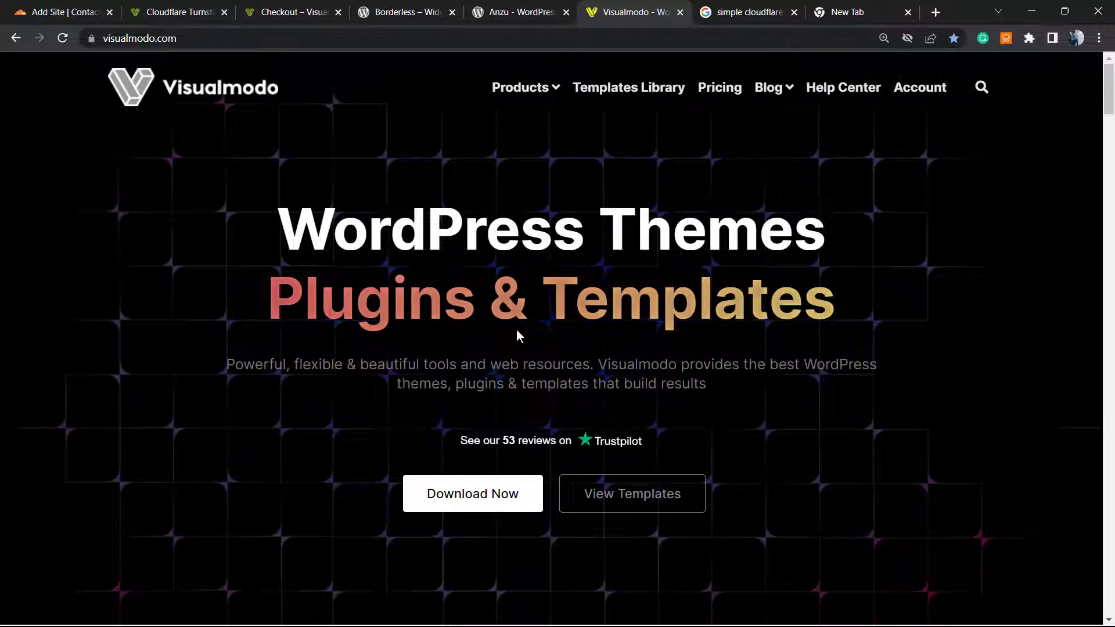
{"action": "left_click", "coordinate": [611, 113]}
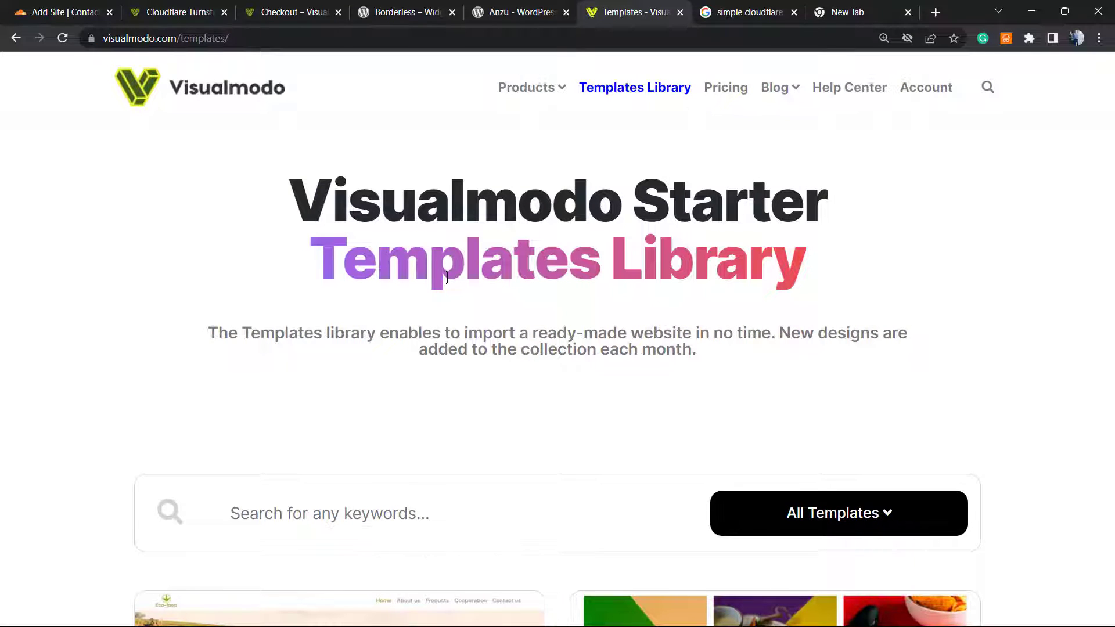
{"action": "scroll", "coordinate": [447, 278], "scroll_direction": "down", "scroll_amount": 8}
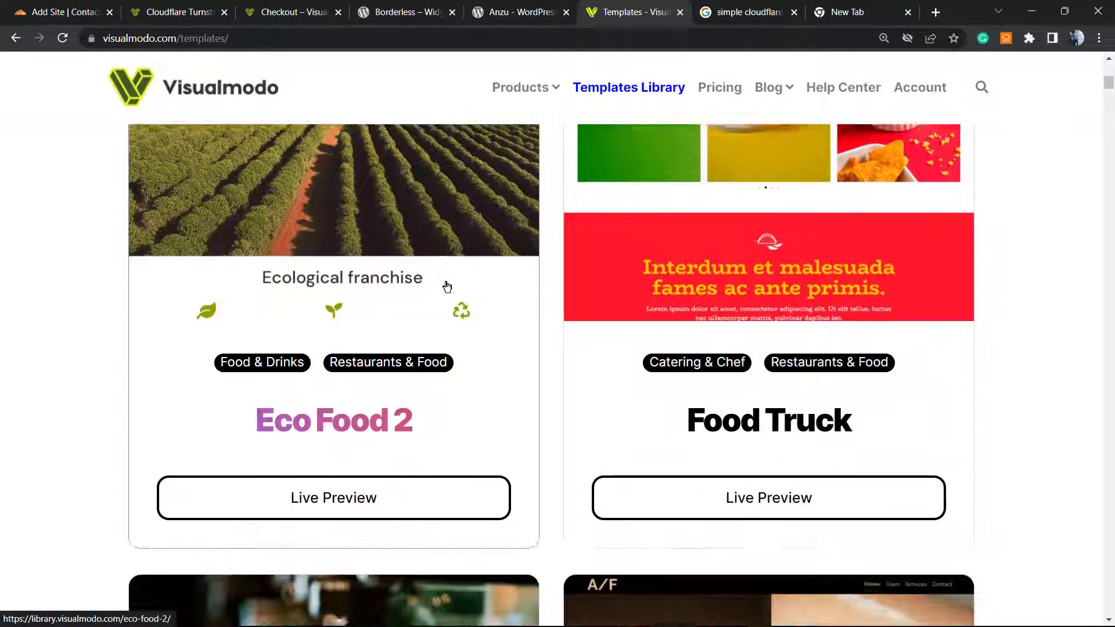
{"action": "scroll", "coordinate": [447, 286], "scroll_direction": "down", "scroll_amount": 15}
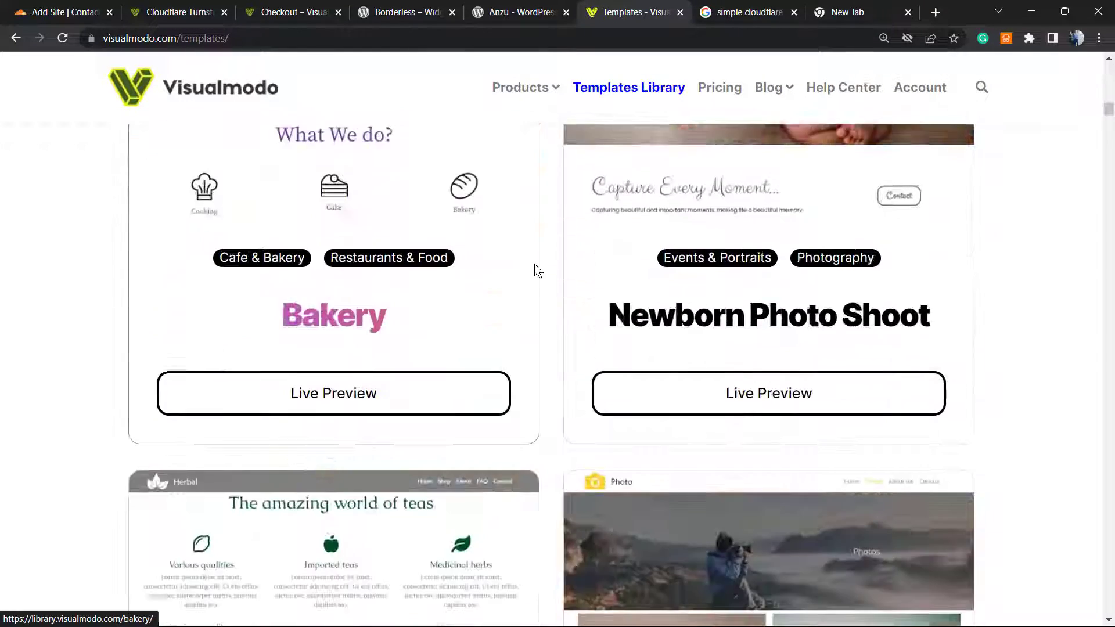
{"action": "scroll", "coordinate": [532, 273], "scroll_direction": "down", "scroll_amount": 13}
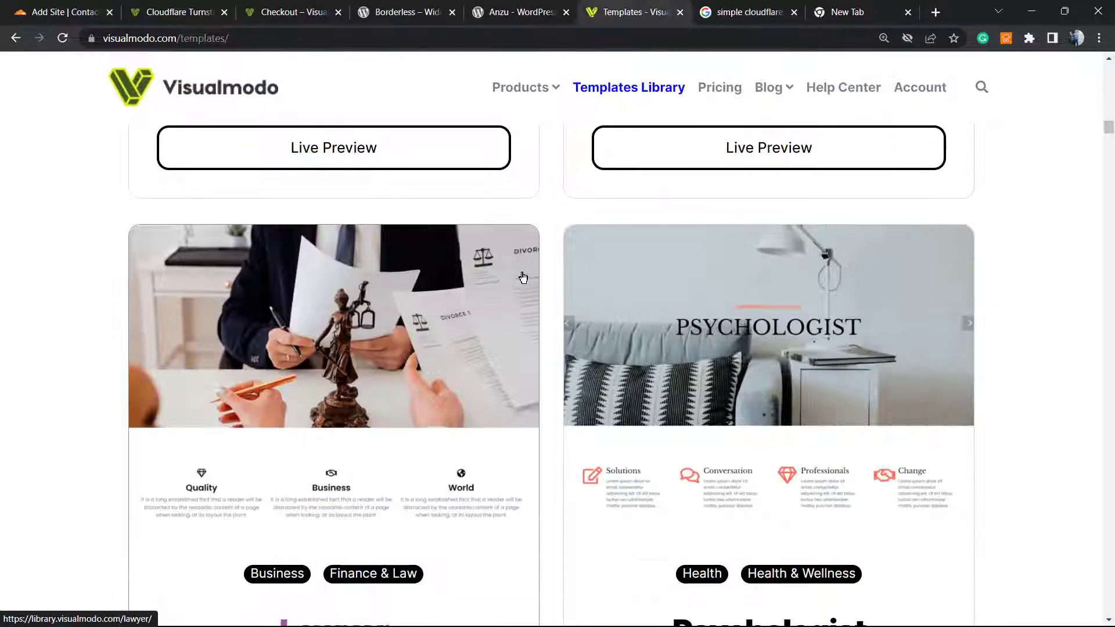
{"action": "scroll", "coordinate": [523, 277], "scroll_direction": "down", "scroll_amount": 20}
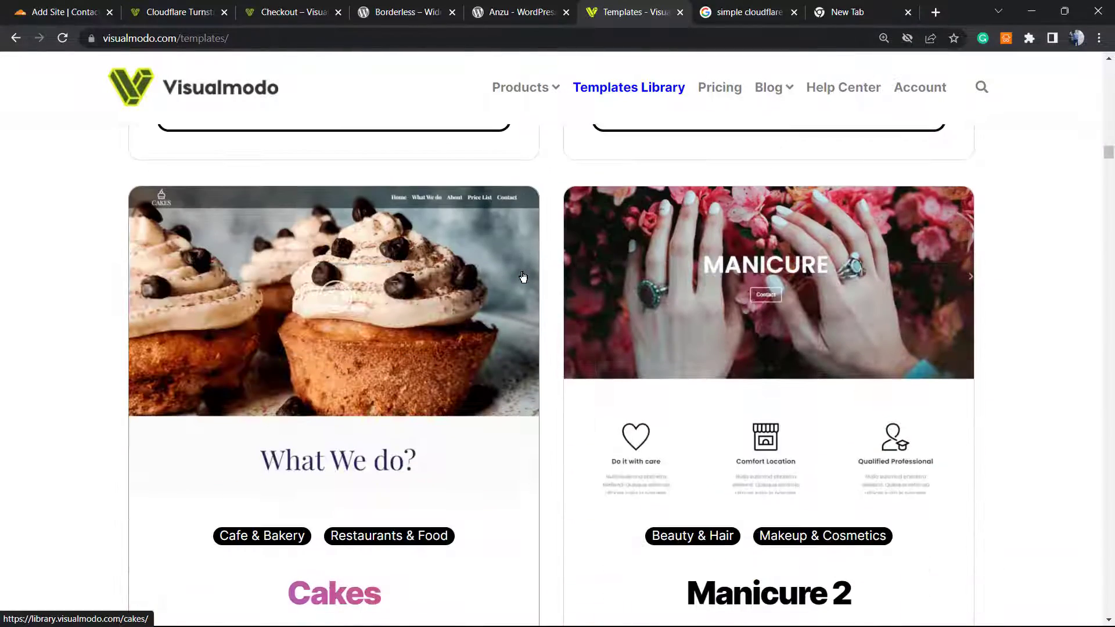
{"action": "scroll", "coordinate": [523, 277], "scroll_direction": "down", "scroll_amount": 17}
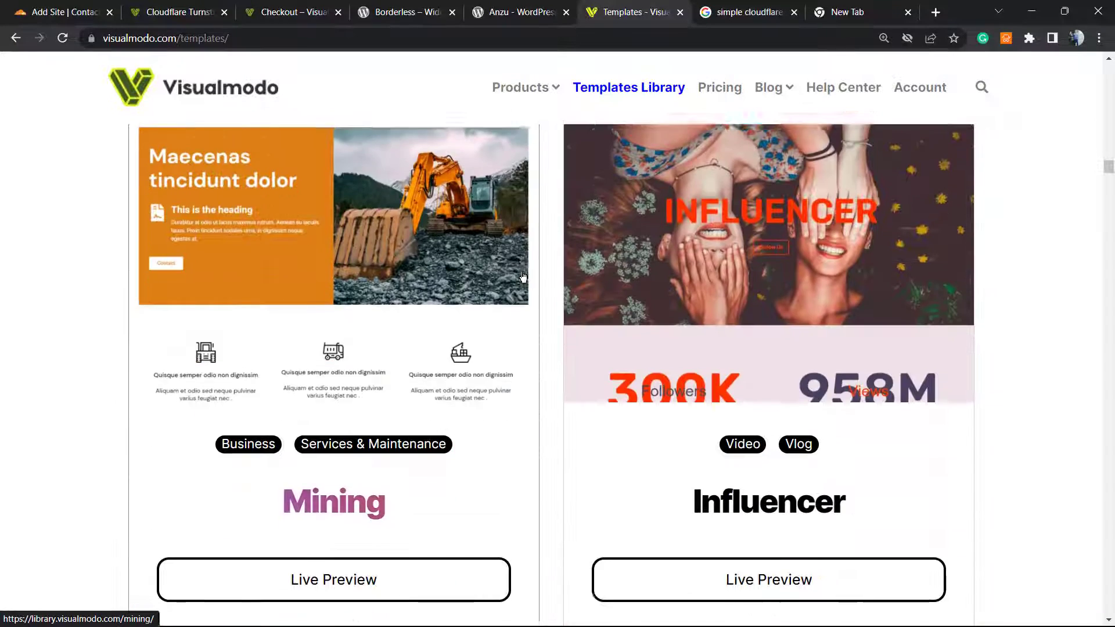
{"action": "scroll", "coordinate": [523, 276], "scroll_direction": "down", "scroll_amount": 18}
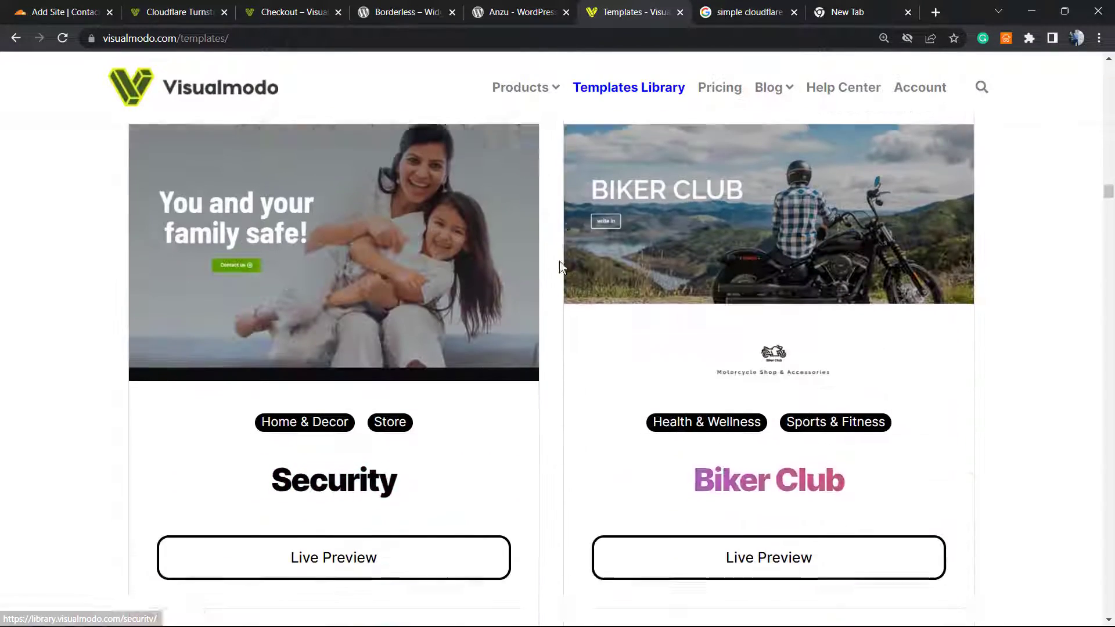
{"action": "scroll", "coordinate": [562, 266], "scroll_direction": "down", "scroll_amount": 5}
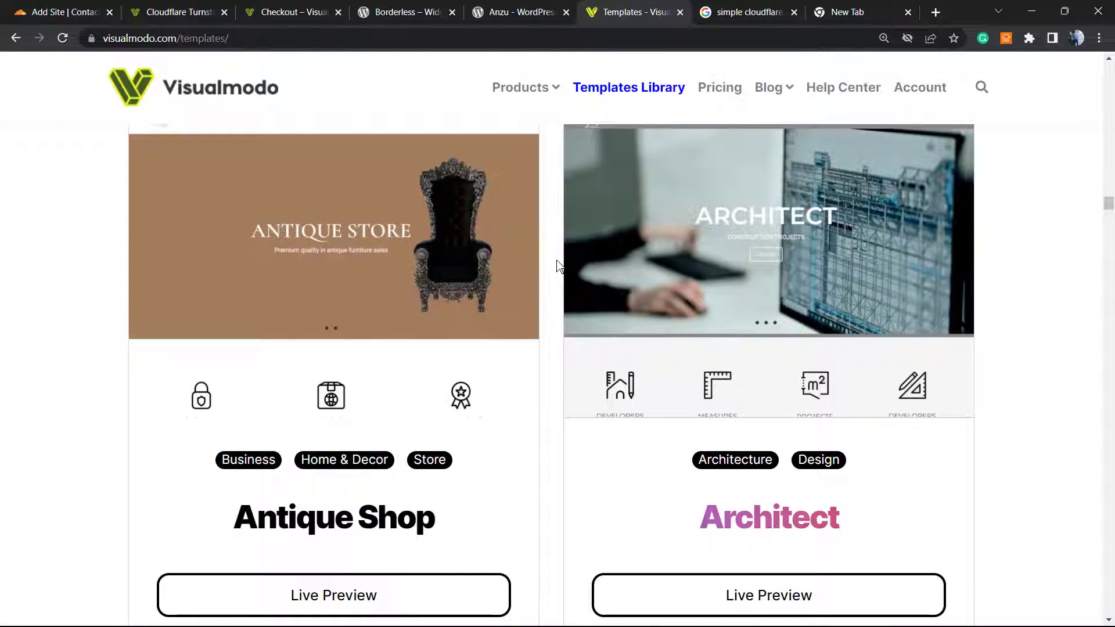